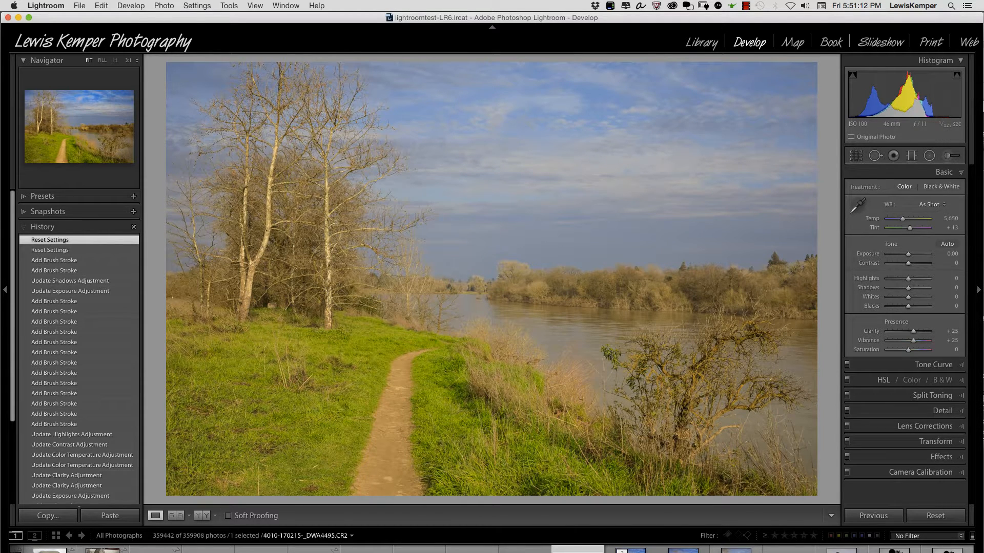
Compare the edited copy with the unedited version of the river photo, and set the unedited version's Dehaze amount to +36
click(525, 551)
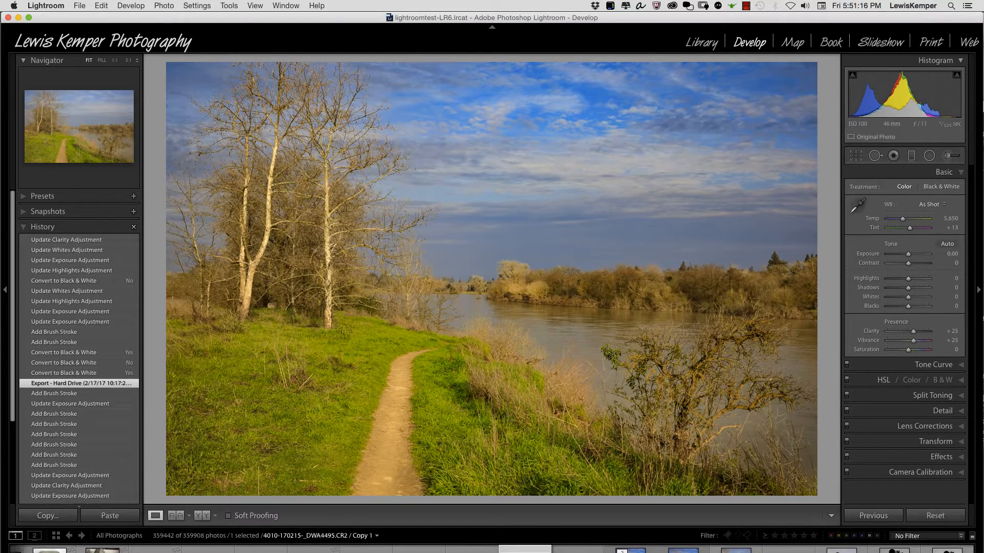
click(577, 550)
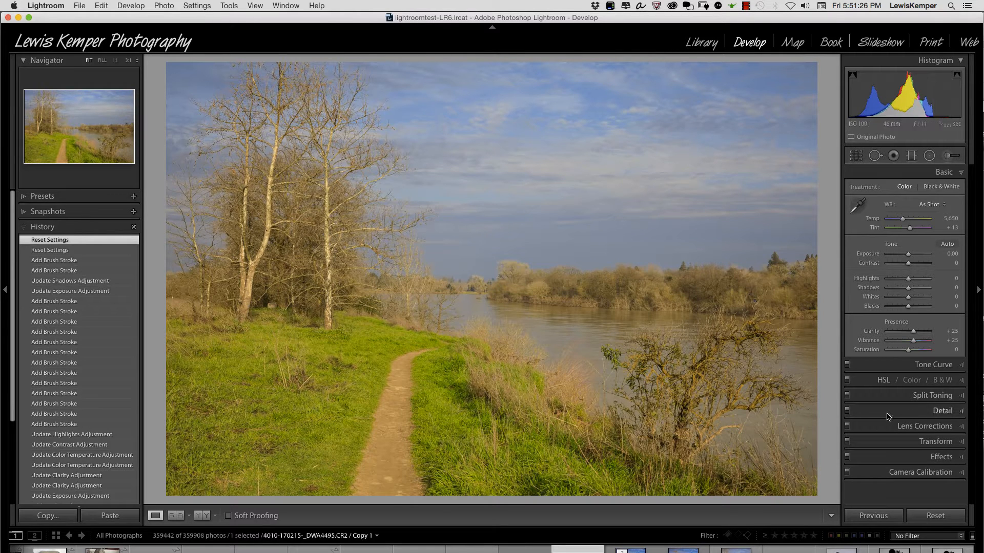
click(924, 458)
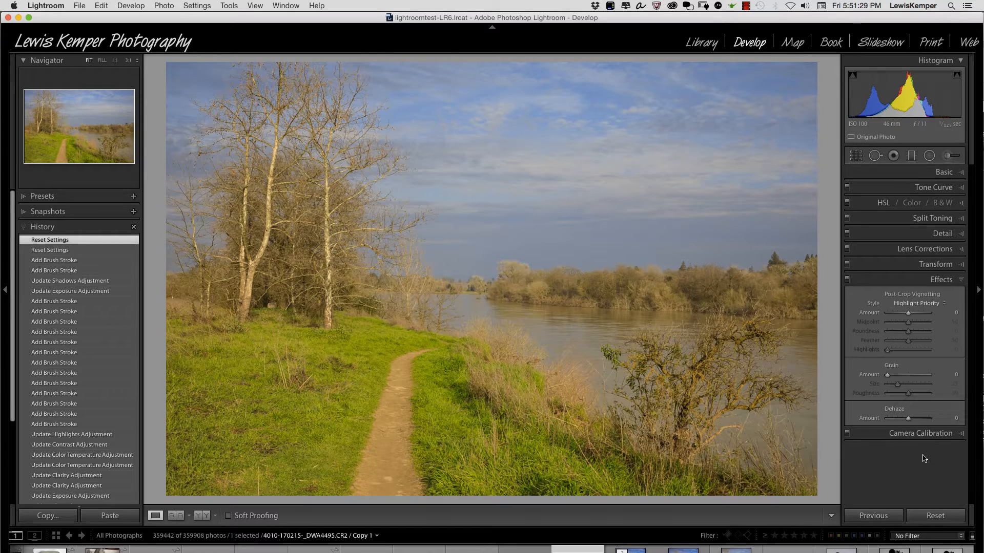
click(911, 422)
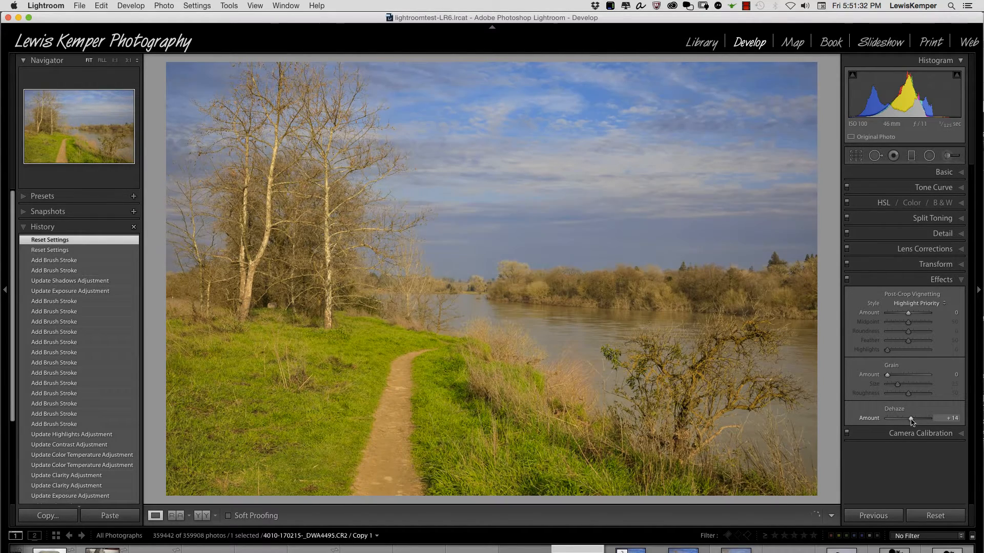
drag(911, 420, 916, 421)
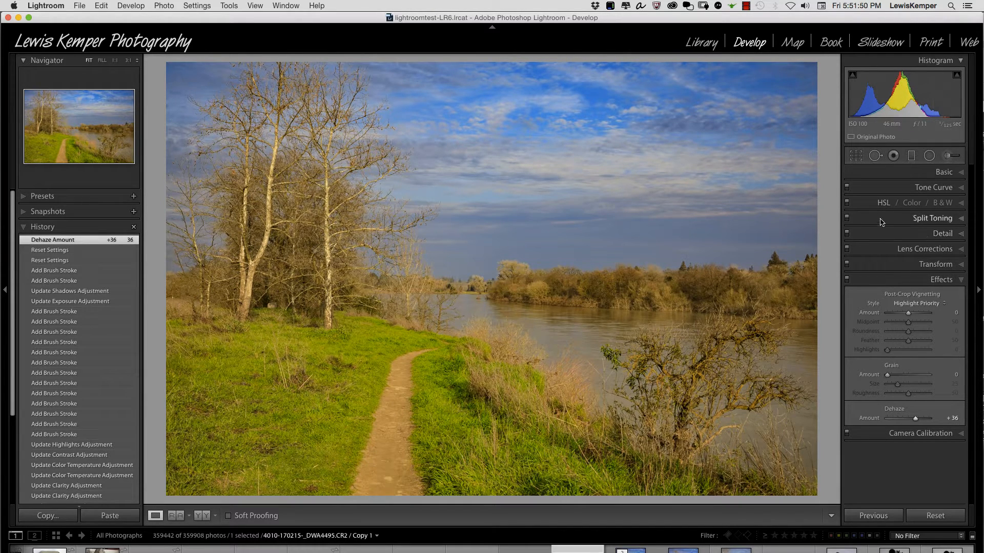
Lower the photo's blue saturation to -13 in the HSL adjustments
click(883, 203)
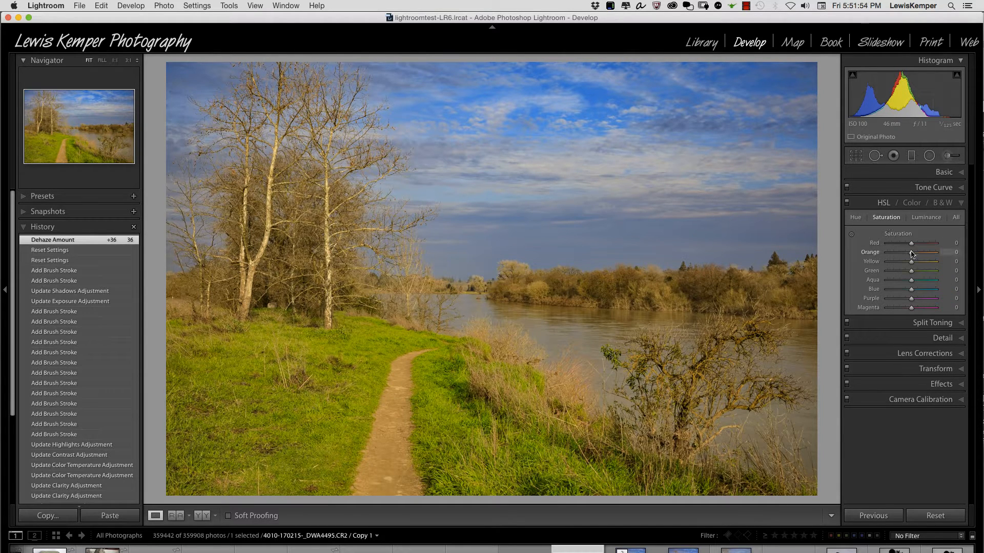
drag(911, 289, 906, 292)
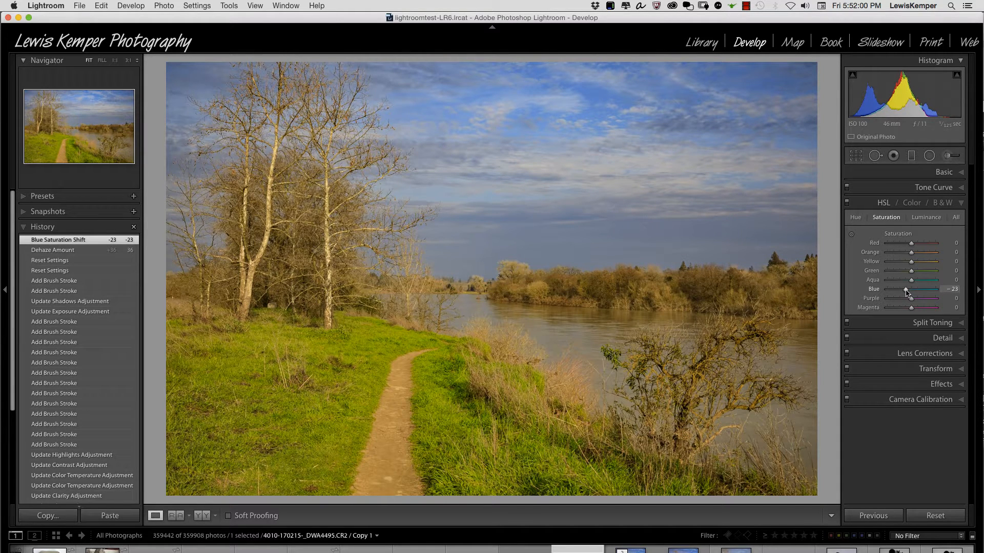
drag(906, 292, 907, 292)
drag(909, 294, 909, 293)
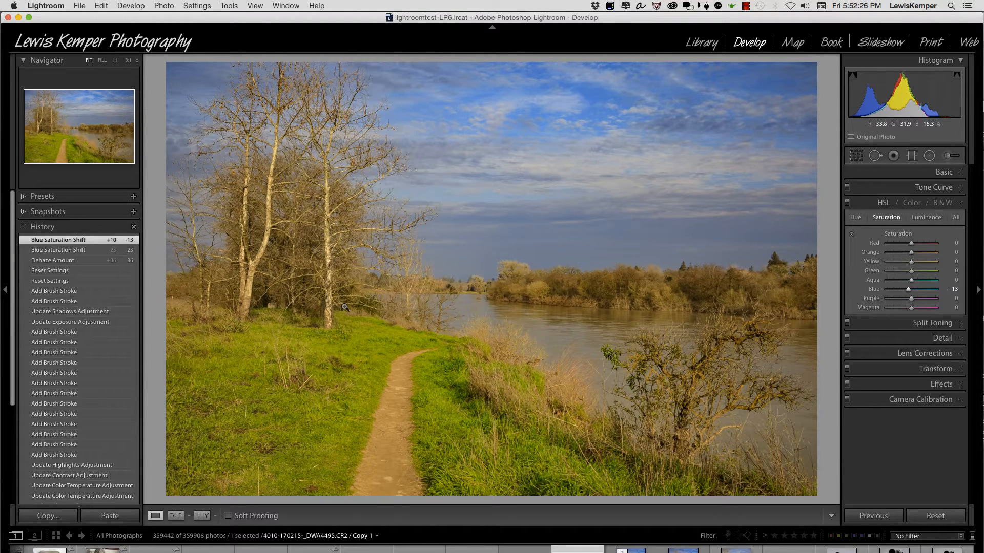
Start a new Adjustment Brush mask with Exposure 4.00 and Whites 6
click(952, 158)
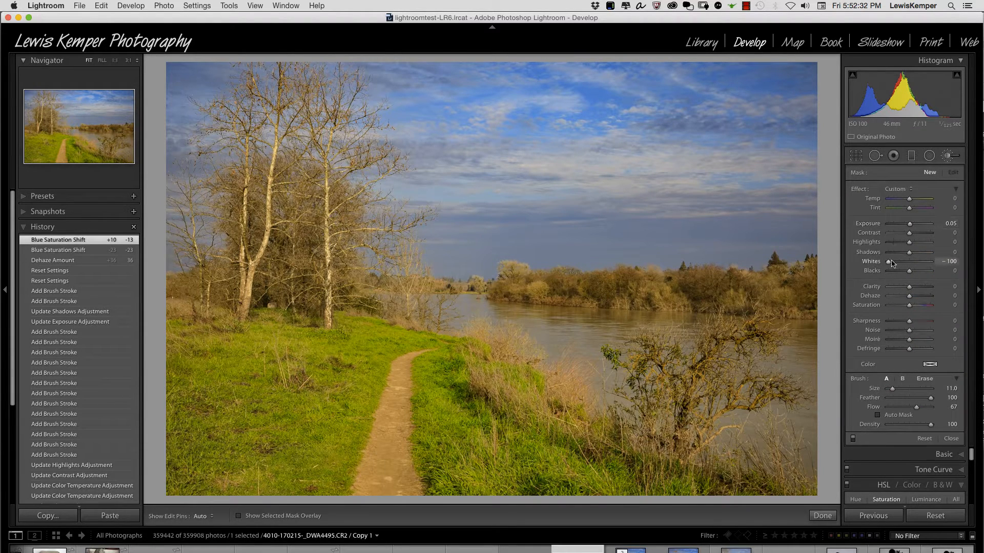
drag(890, 263, 912, 263)
drag(909, 228, 932, 230)
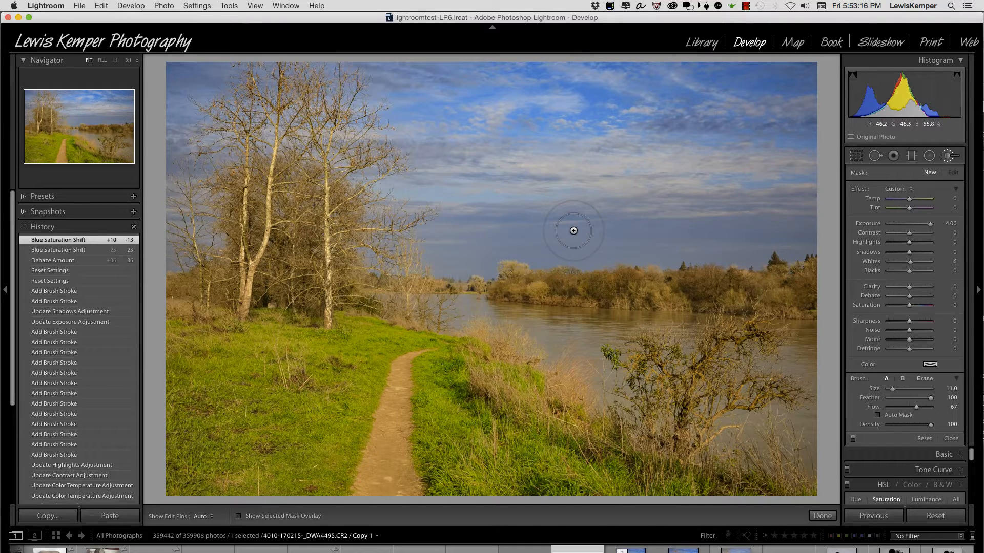
Paint the brightening along the dirt path from the foreground up to its bend, using a brush size of 12.0
key(bracketleft)
key(bracketleft)
key(bracketleft)
key(bracketleft)
key(bracketright)
key(bracketright)
key(bracketright)
key(bracketright)
key(h)
mouse_move(386, 490)
mouse_down()
mouse_move(402, 368)
mouse_move(405, 378)
mouse_up()
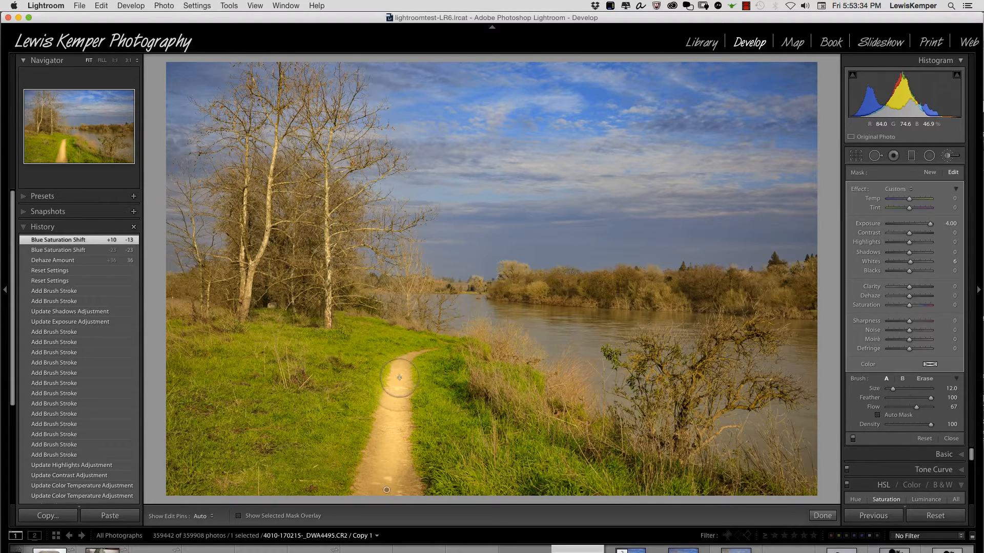
Shrink the brush to size 3.0 and brighten the narrow far end of the path
key(h)
key(bracketleft)
key(bracketleft)
key(bracketleft)
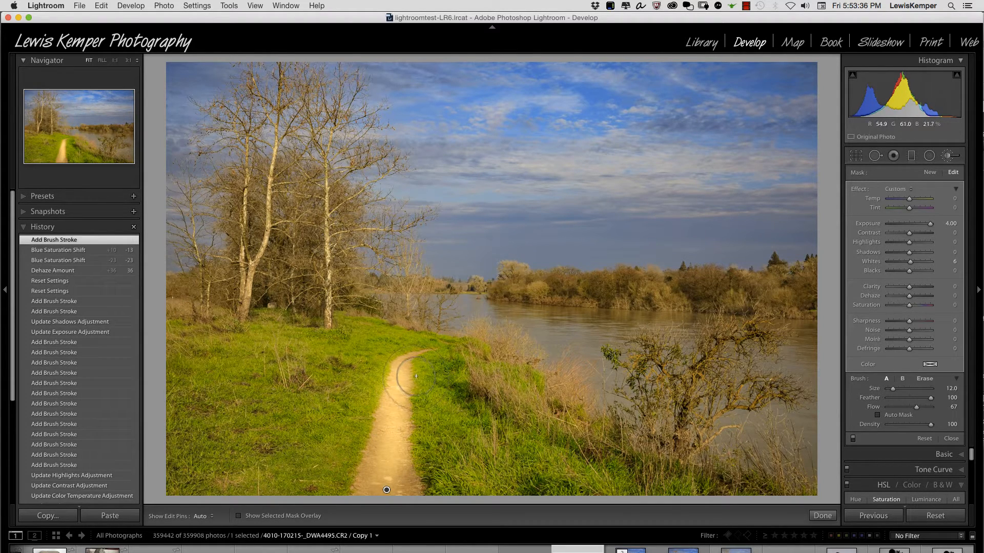
key(bracketleft)
key(bracketleft)
key(bracketleft)
key(bracketleft)
key(bracketleft)
key(bracketleft)
key(h)
click(434, 349)
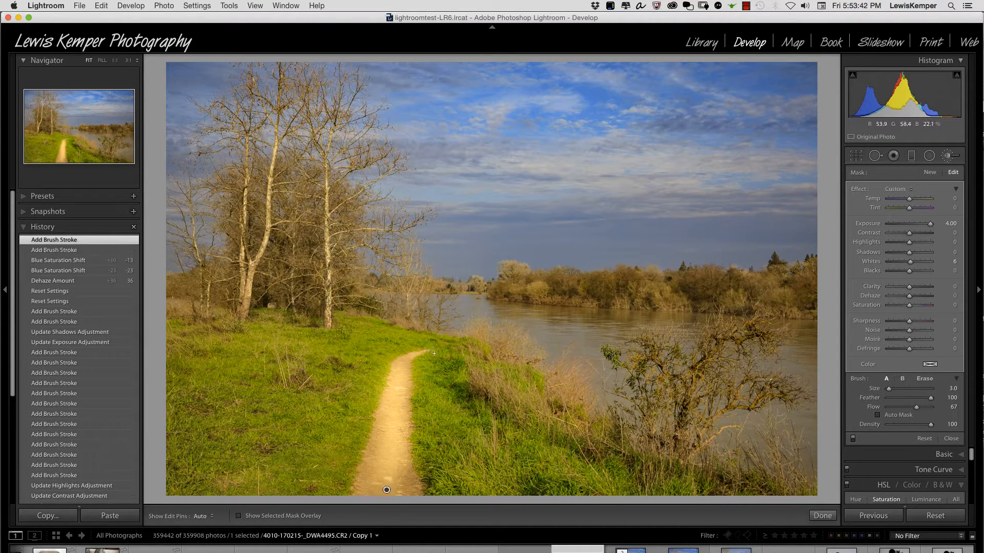
Enlarge the brush to size 9.0 and fill in the wide foreground part of the path up to its left edge
key(bracketright)
key(bracketright)
key(bracketright)
key(bracketright)
key(bracketright)
key(bracketright)
mouse_move(400, 474)
mouse_down()
mouse_move(407, 497)
mouse_move(367, 482)
mouse_up()
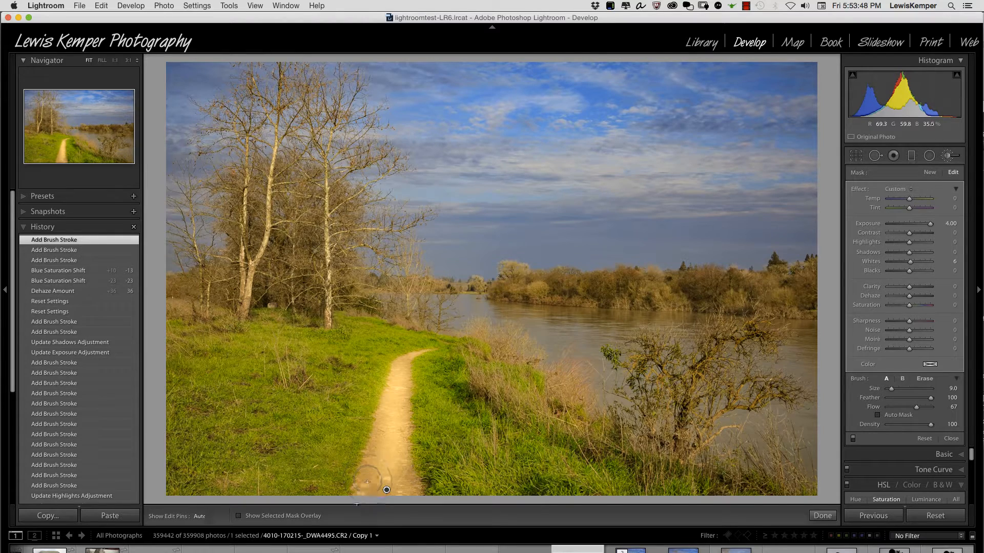
click(363, 485)
key(bracketleft)
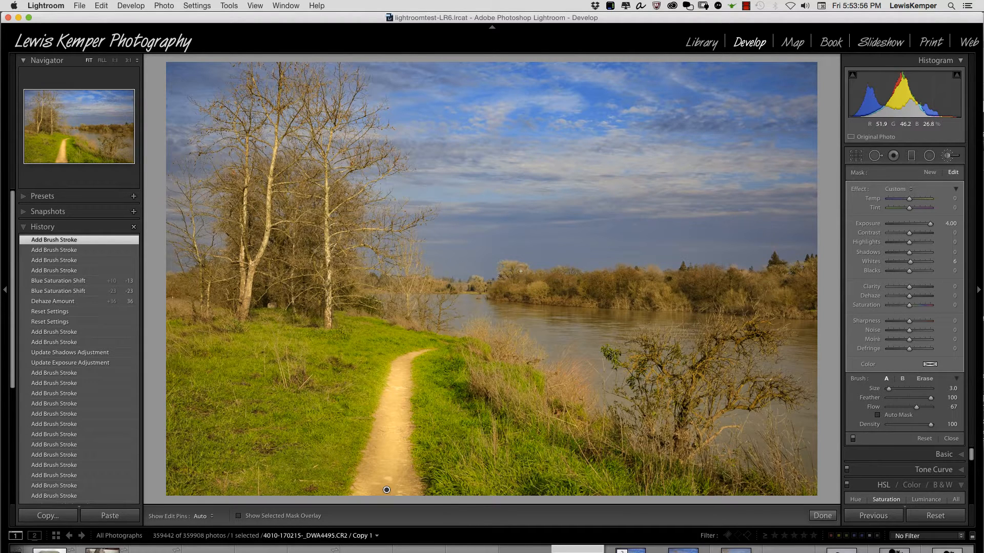
Paint the brightening over the pale tree and brush on the far riverbank with a size 3.0 brush
key(h)
mouse_move(521, 273)
mouse_down()
mouse_move(504, 265)
mouse_move(510, 288)
mouse_move(536, 289)
mouse_move(490, 288)
mouse_up()
key(h)
key(h)
key(h)
click(495, 291)
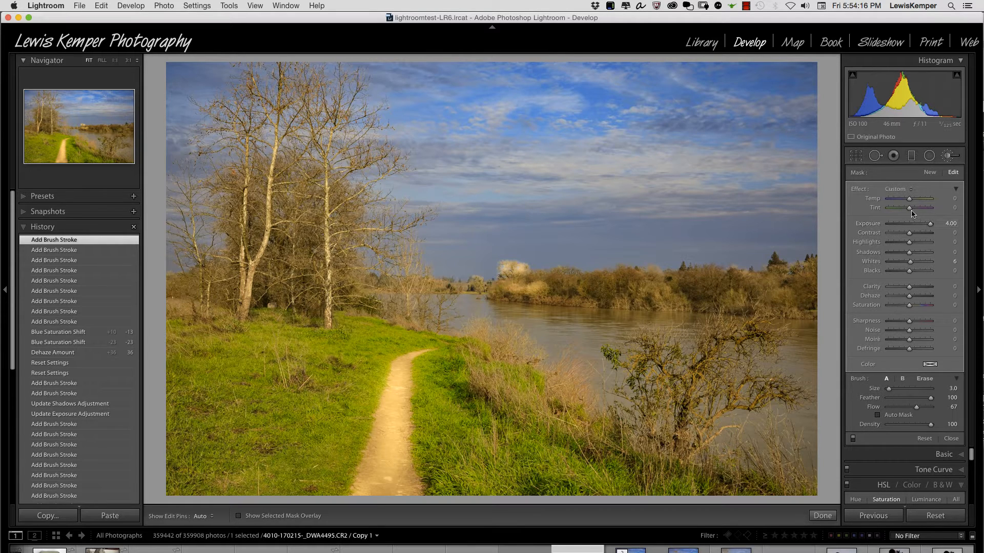
Reset the brush mask's effect settings, and set its Exposure to 1.33 and Temp to 5
key(alt)
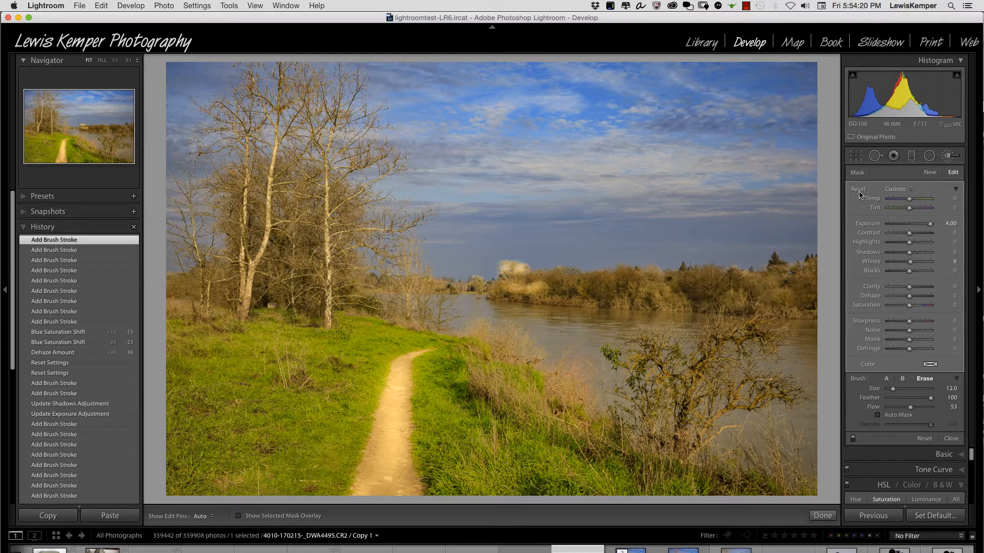
alt+click(860, 191)
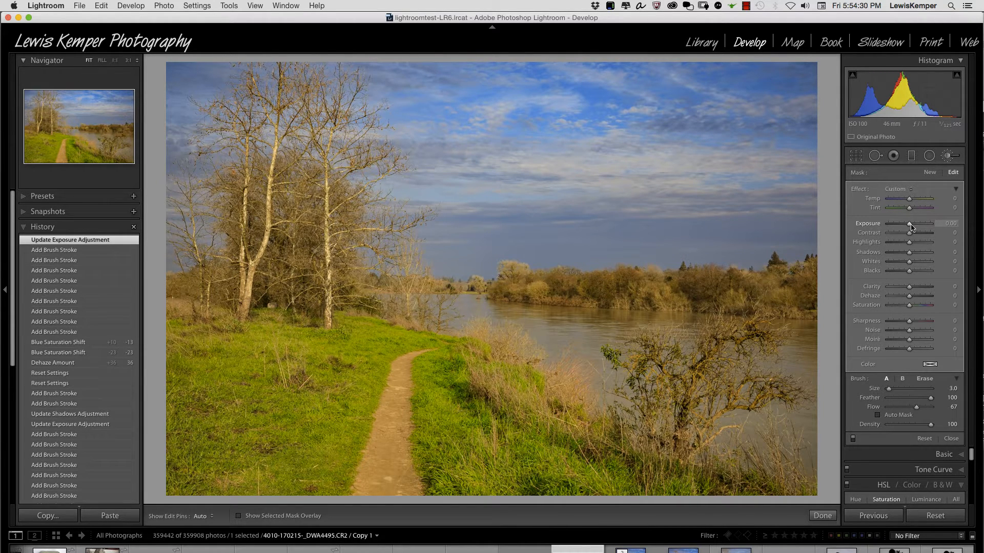
drag(909, 226, 915, 227)
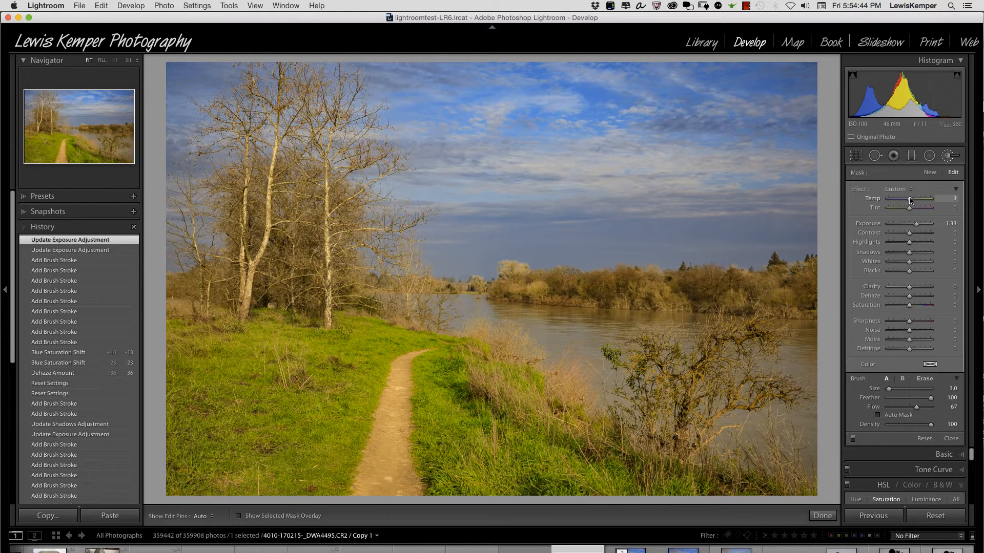
drag(910, 199, 910, 201)
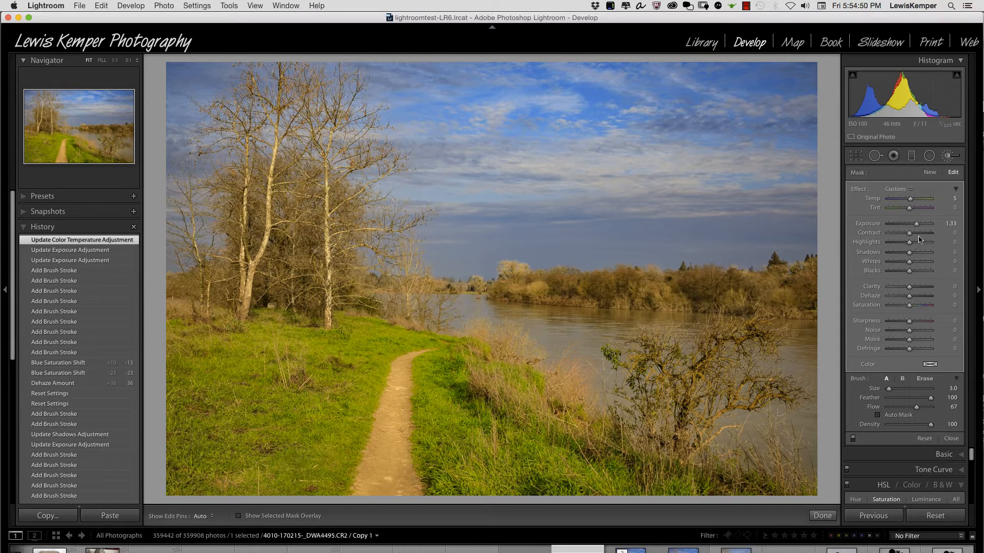
Set the brush mask's Contrast to 14, Highlights to 33 and Shadows to 2
mouse_move(910, 236)
mouse_down()
mouse_move(930, 240)
mouse_move(912, 240)
mouse_up()
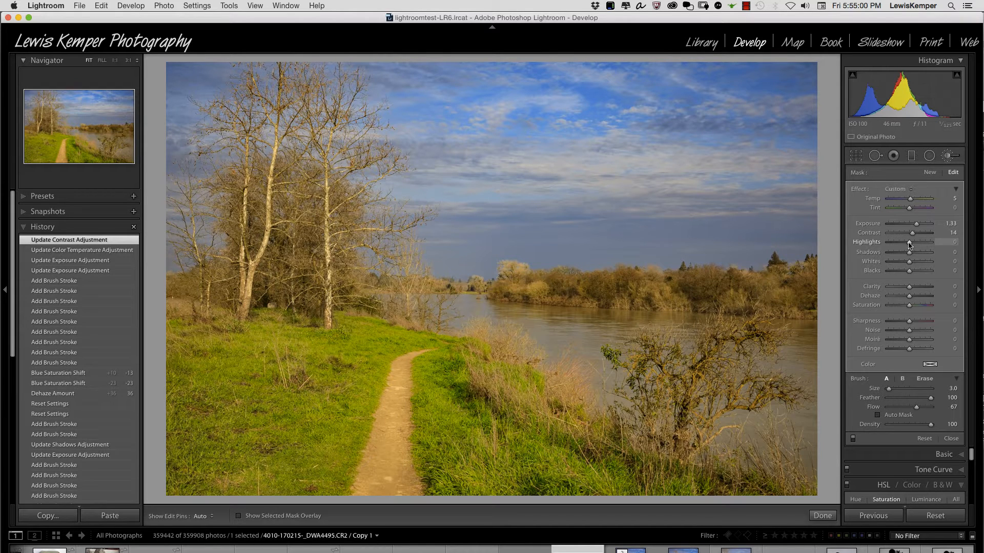
drag(910, 247, 923, 248)
drag(921, 246, 919, 246)
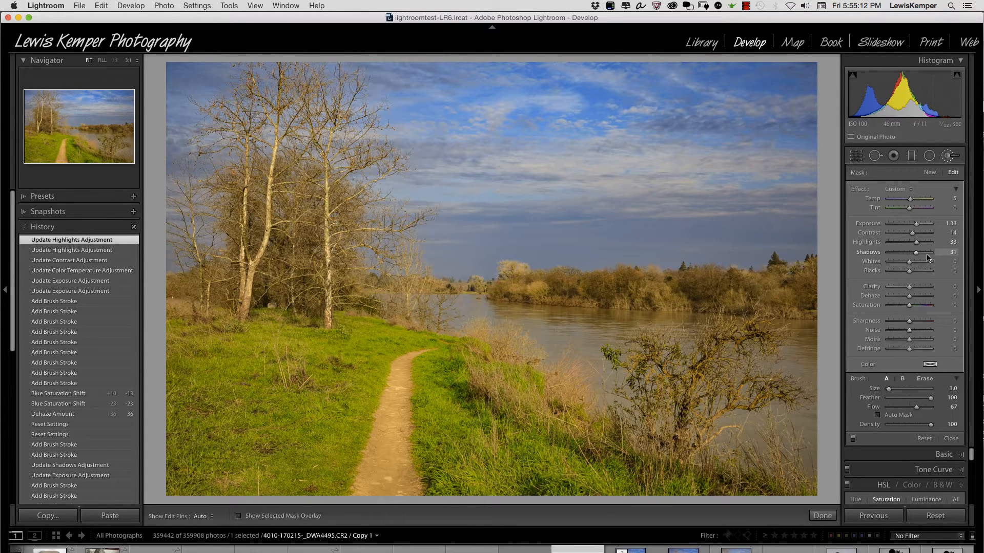
drag(942, 256, 911, 257)
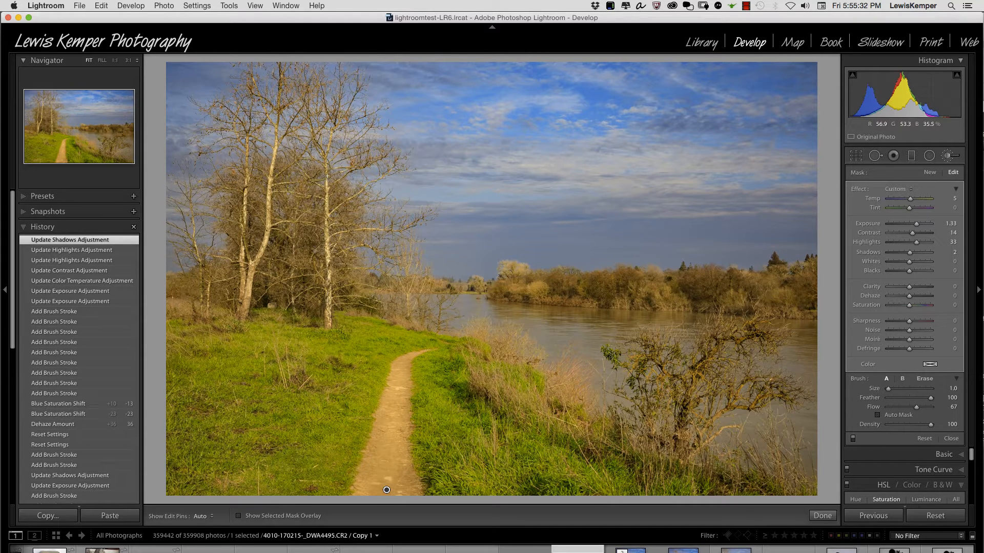
Brighten the bare tree trunks on the left bank with a size 1.0 brush
key([)
key(h)
drag(327, 239, 328, 328)
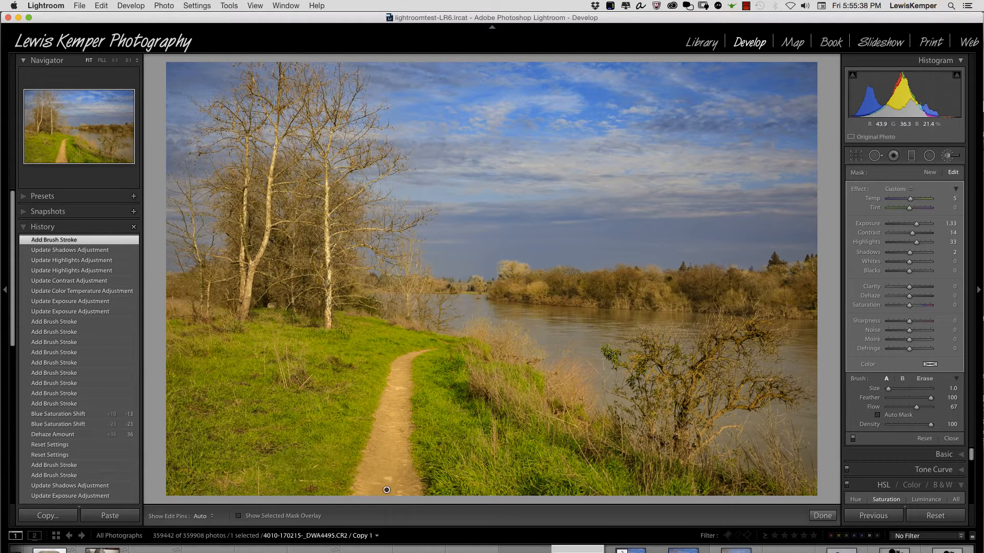
drag(272, 163, 244, 313)
mouse_move(245, 214)
mouse_down()
mouse_move(241, 310)
mouse_move(246, 271)
mouse_up()
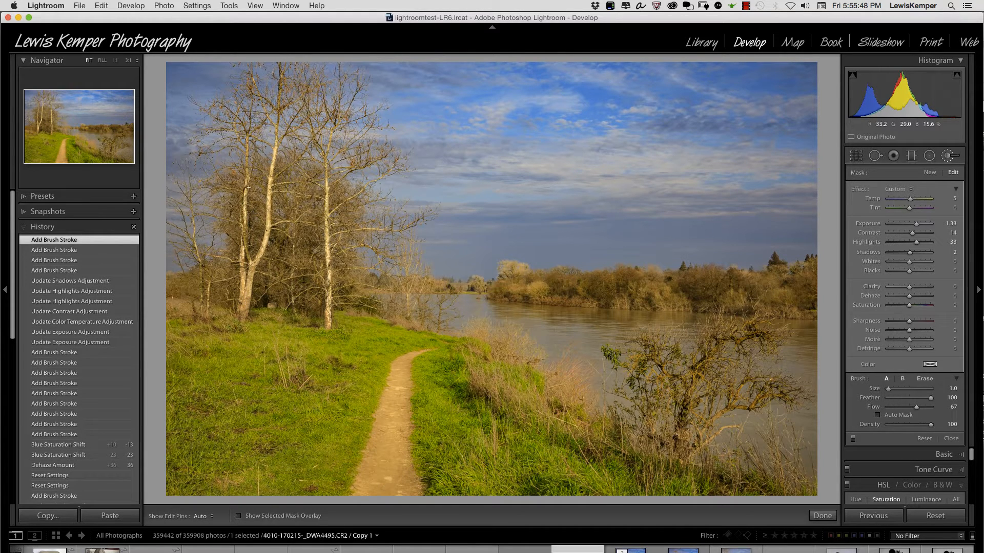
mouse_move(248, 189)
mouse_down()
mouse_move(248, 172)
mouse_move(244, 205)
mouse_up()
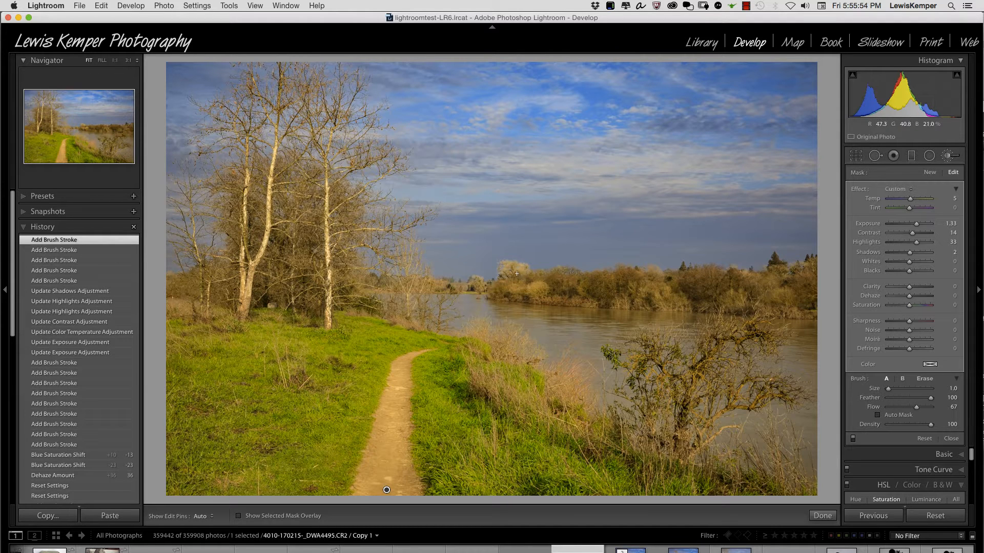
Start a new Adjustment Brush mask with the effects reset and Clarity 100, Dehaze 100 and Exposure 1.93
click(929, 156)
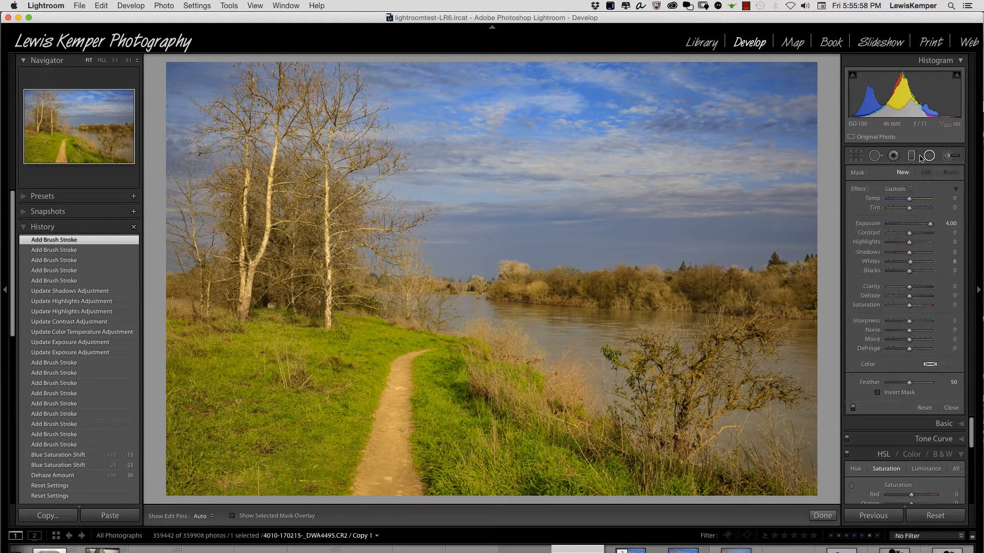
click(948, 155)
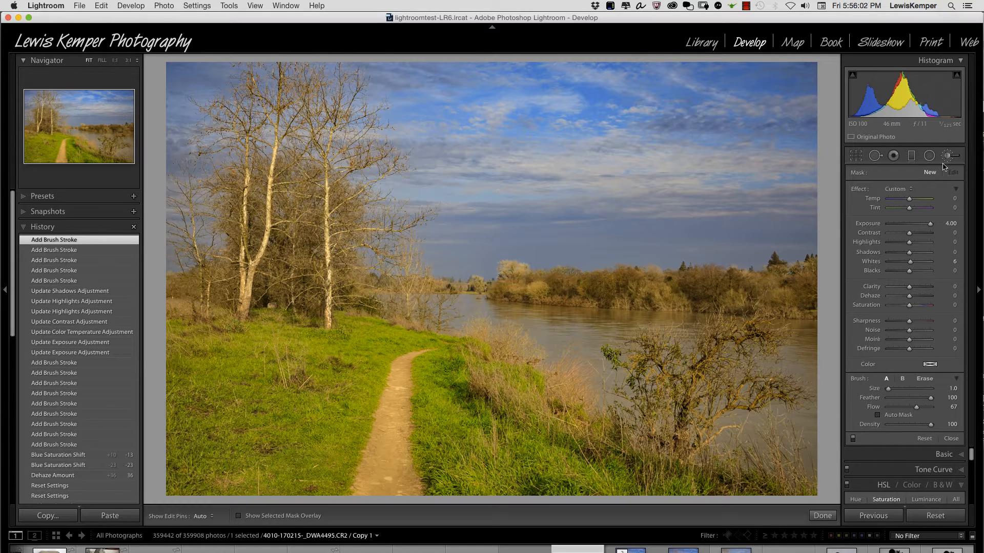
key(alt)
alt+click(860, 189)
drag(909, 288, 929, 294)
drag(909, 224, 920, 229)
key(h)
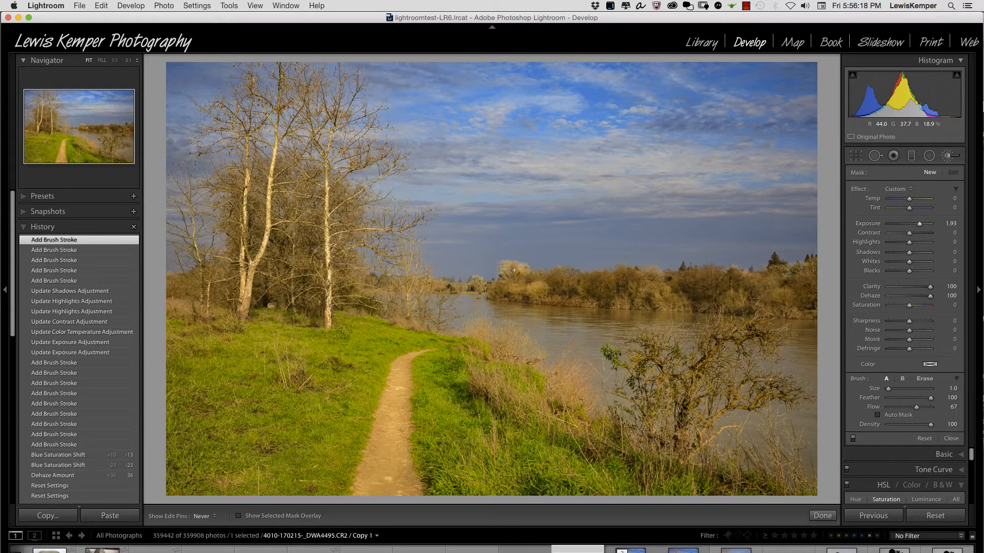
Paint the new mask over the pale tree and nearby brush on the far riverbank, using brush sizes 2.0 and 3.0
key(alt)
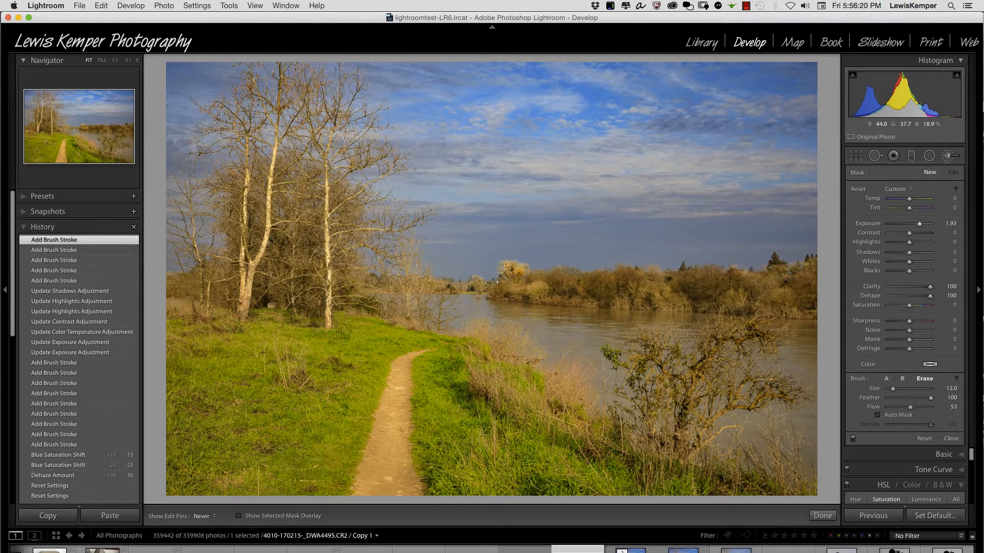
key(h)
drag(518, 273, 534, 290)
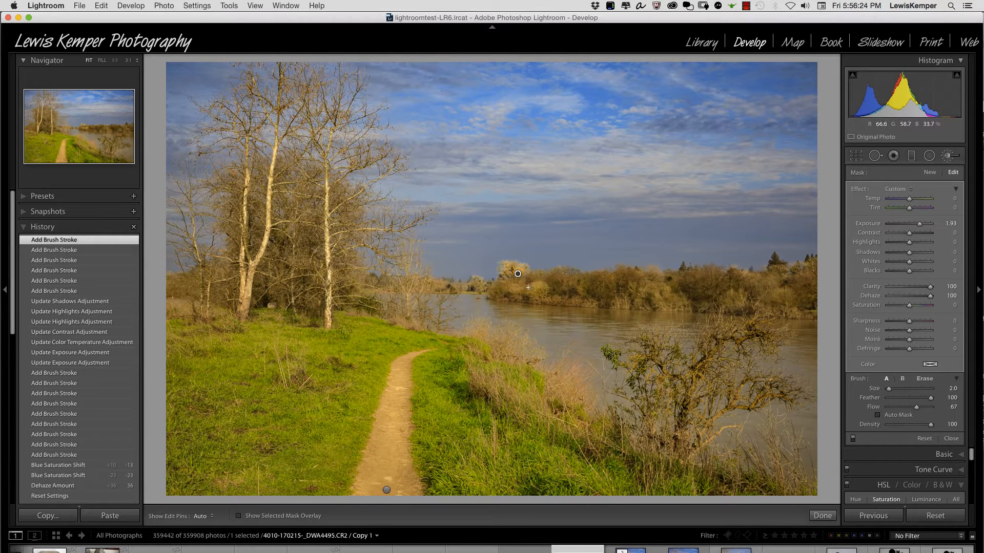
key(h)
drag(506, 274, 538, 292)
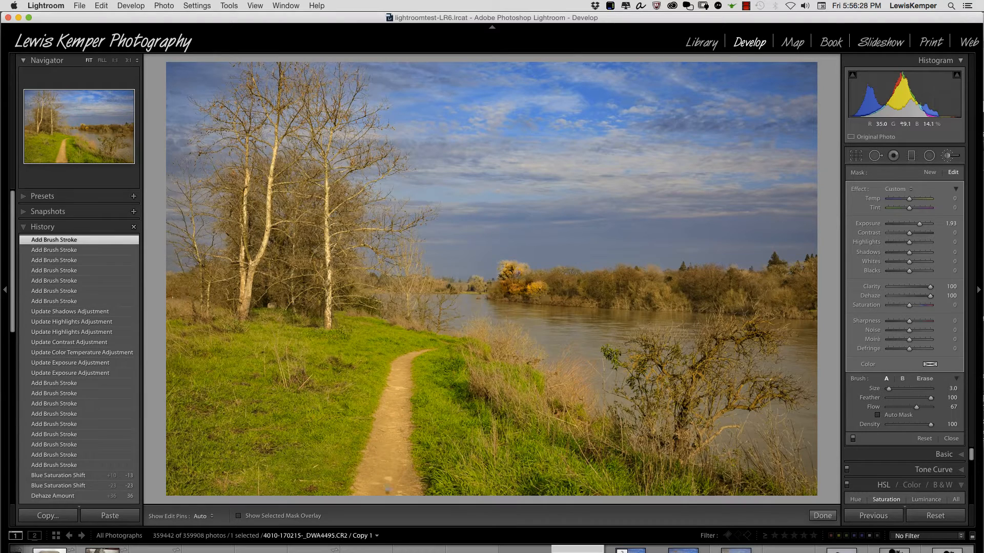
click(519, 275)
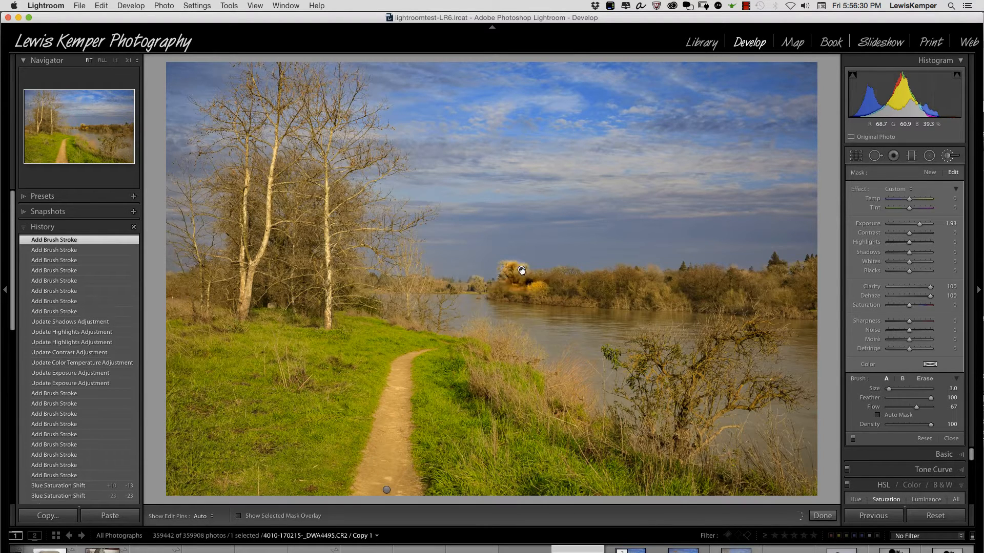
click(514, 281)
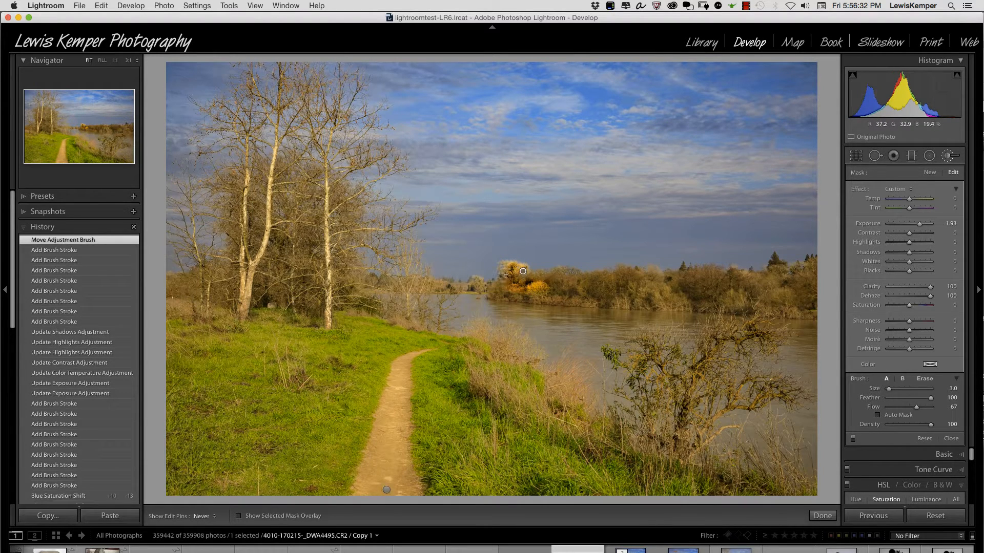
click(509, 283)
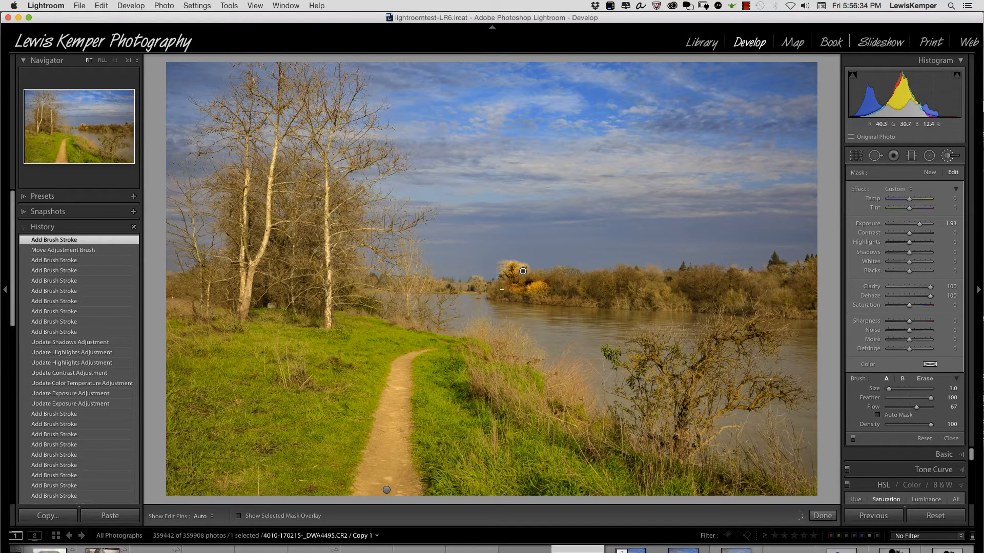
Extend the mask over the brush along the far bank's waterline with a size 3.0 brush
click(512, 285)
click(504, 299)
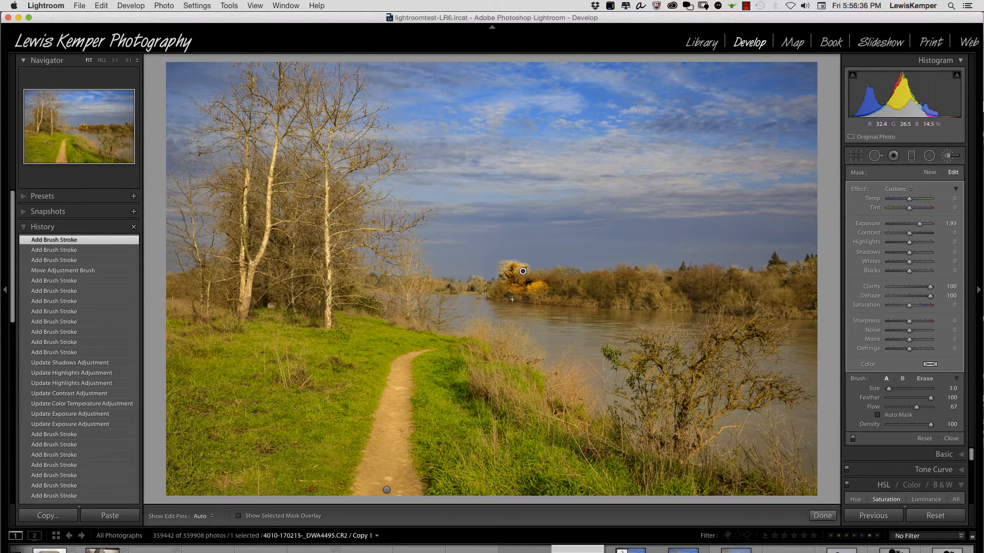
click(501, 285)
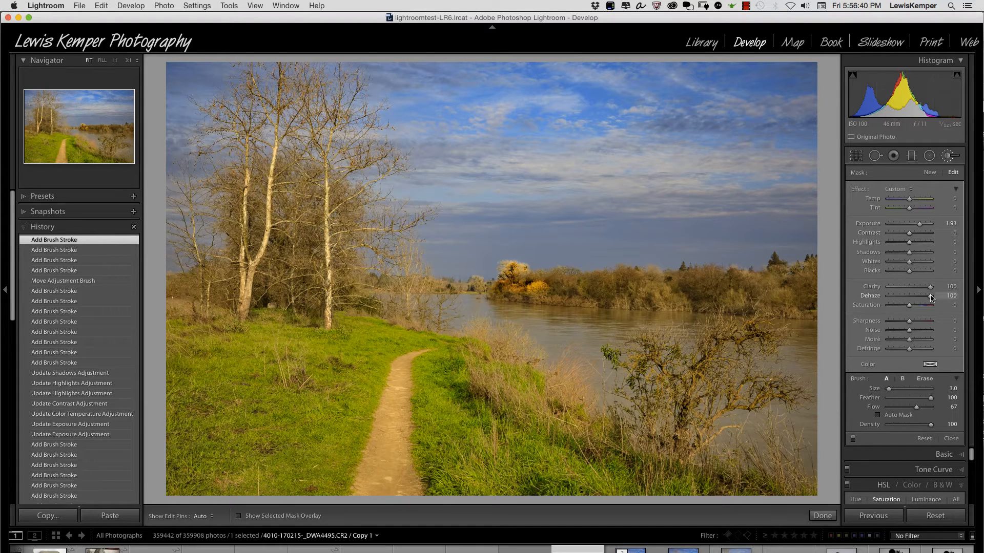
Set the far-bank tree mask's Dehaze to 0, Clarity to 36, Exposure to 0.44 and Temp to 6
drag(933, 299, 909, 295)
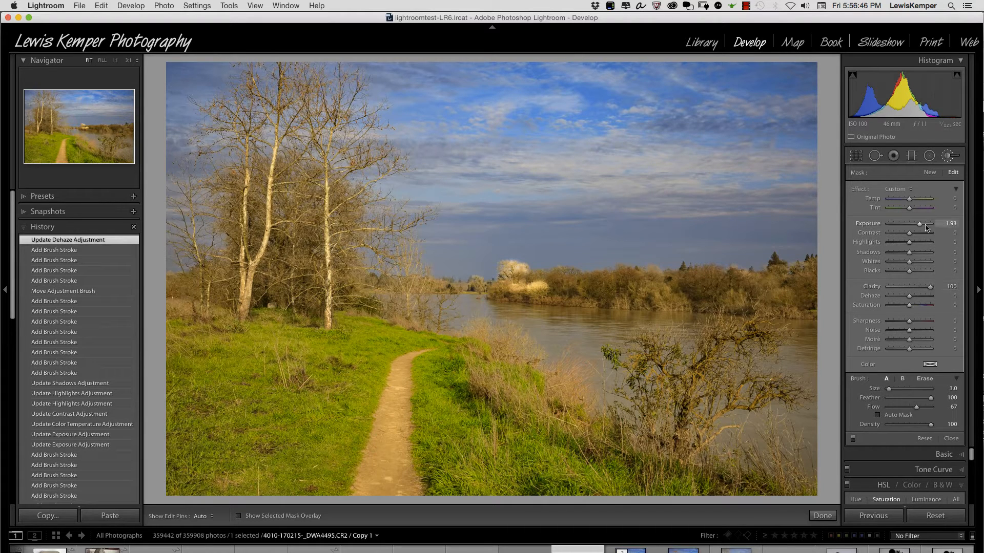
drag(922, 227, 909, 229)
mouse_move(930, 286)
mouse_down()
mouse_move(909, 290)
mouse_move(919, 286)
mouse_up()
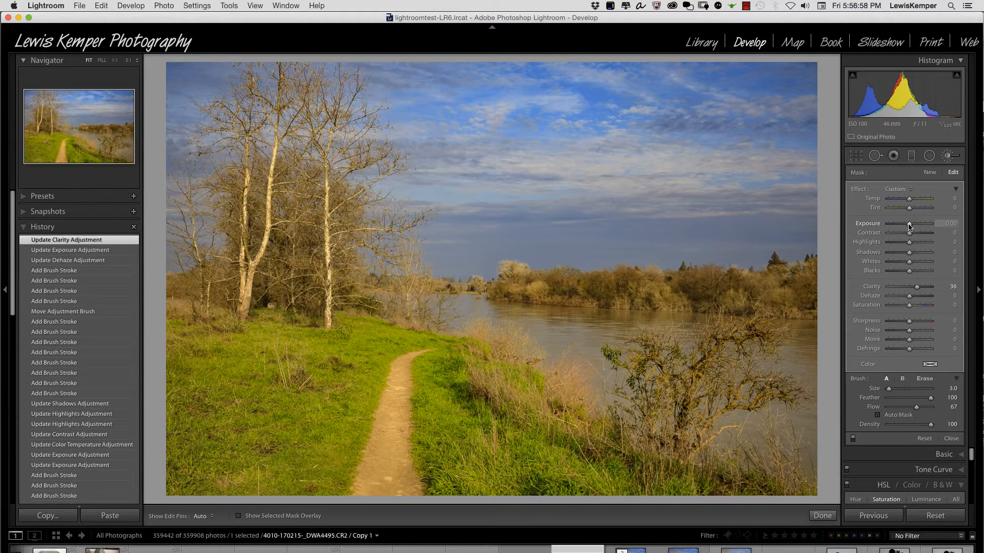
drag(909, 226, 911, 200)
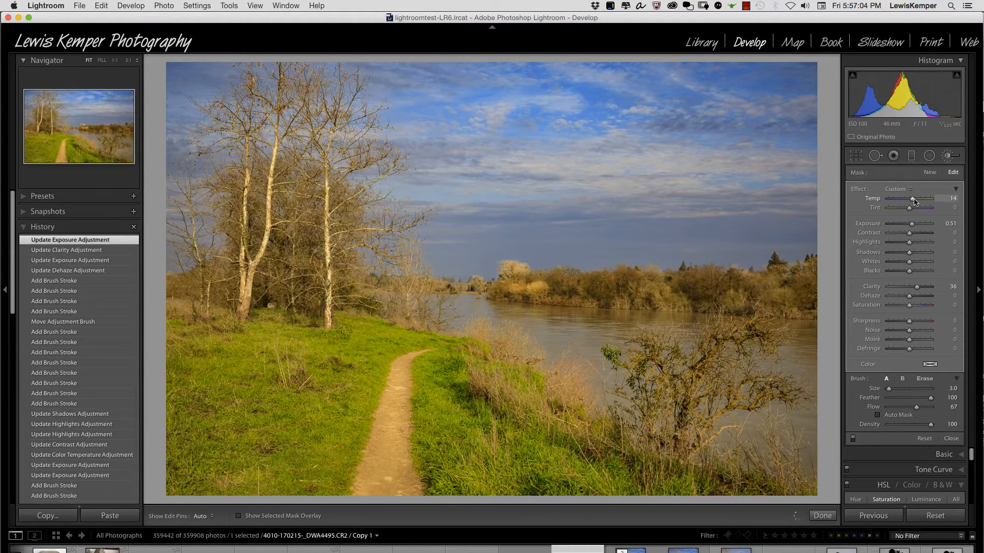
drag(916, 202, 917, 201)
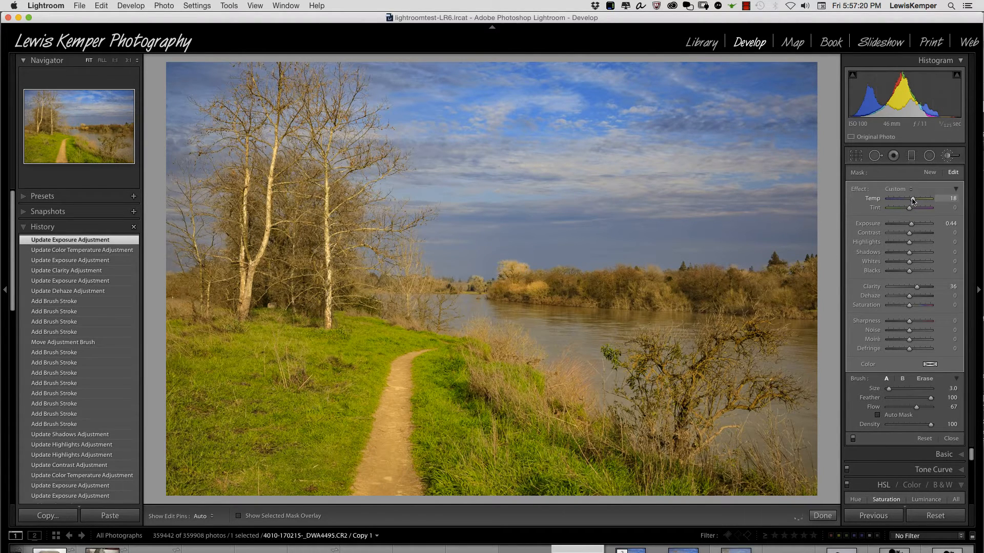
drag(913, 201, 909, 203)
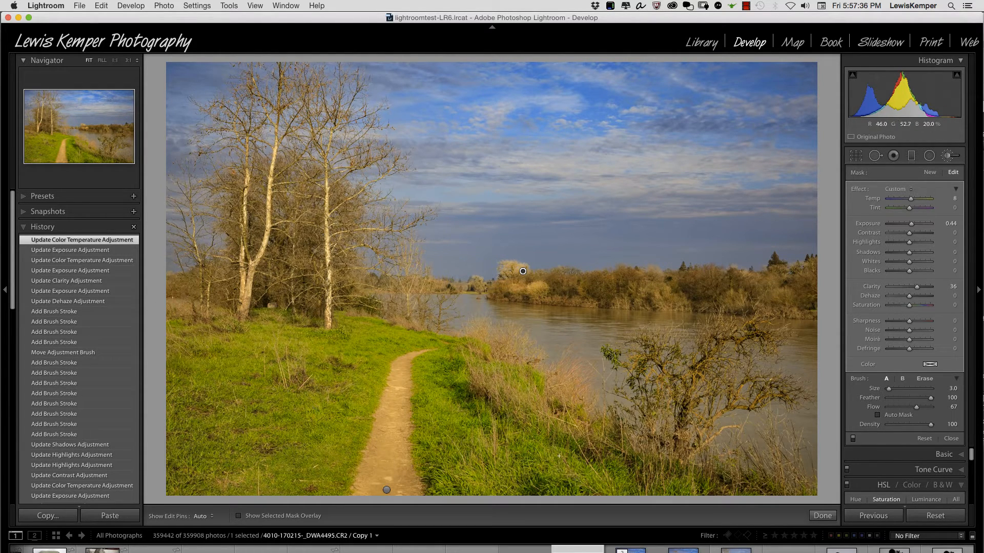
Start another Adjustment Brush mask with the effects reset, Exposure -4.00 and brush size 22.0
click(931, 173)
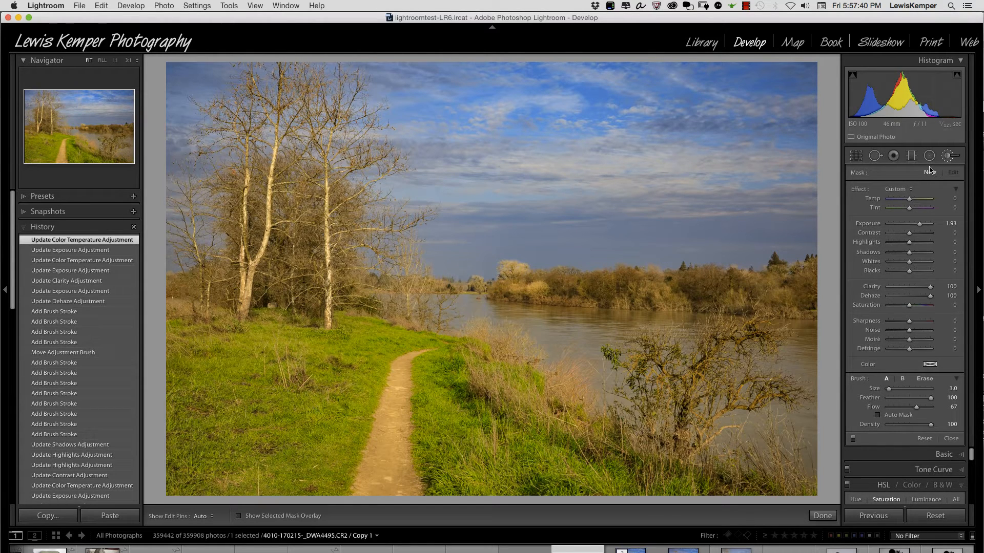
key(alt)
alt+click(864, 190)
drag(910, 226, 794, 226)
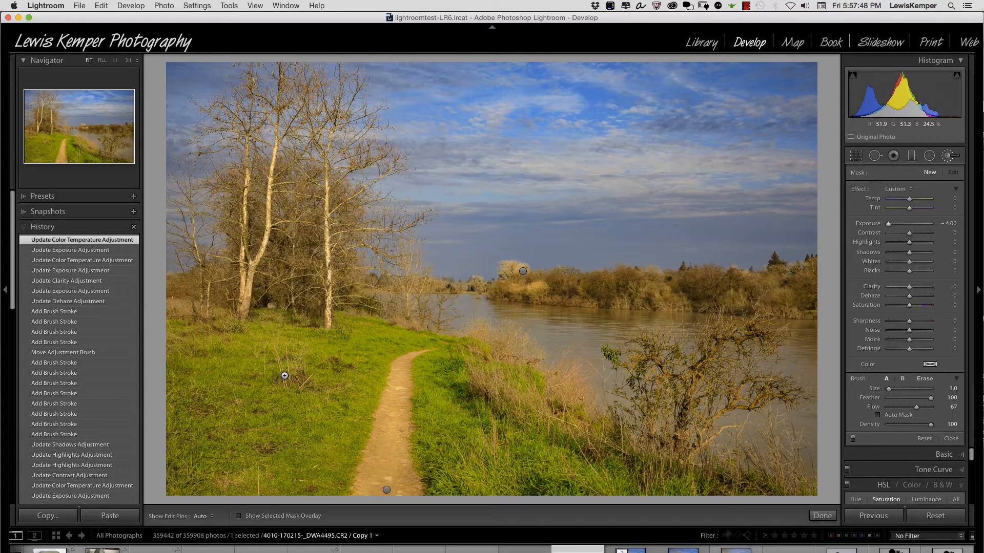
scroll(285, 376, up, 2)
scroll(278, 378, up, 3)
scroll(273, 377, up, 9)
scroll(220, 361, up, 3)
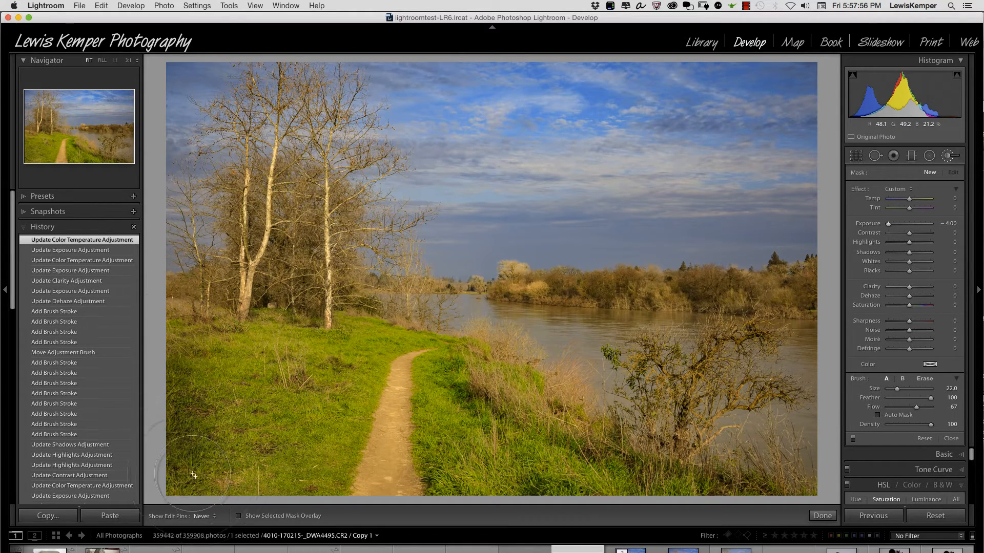
Paint the darkening mask over the foreground grass along the photo's left edge and lower edge on both sides of the path
drag(309, 404, 266, 451)
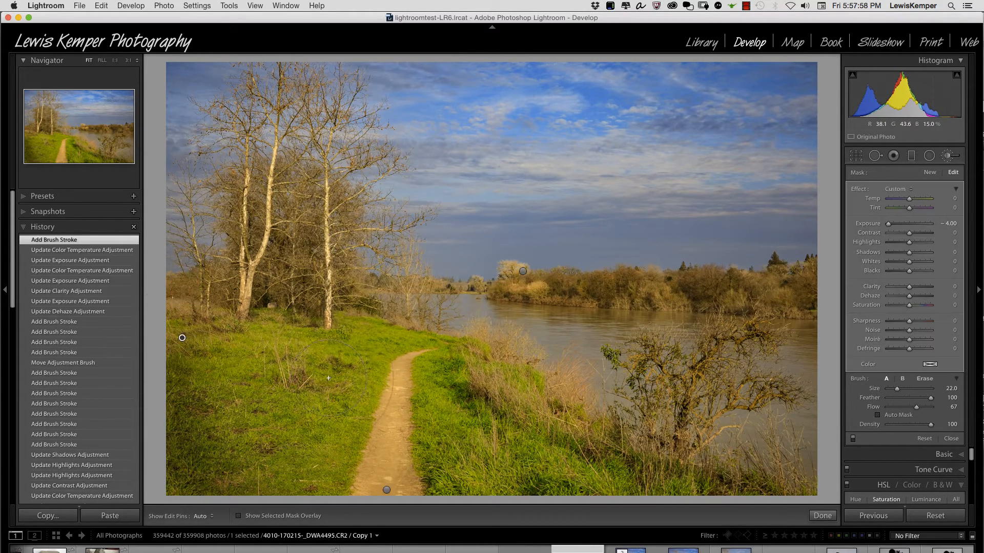
key(h)
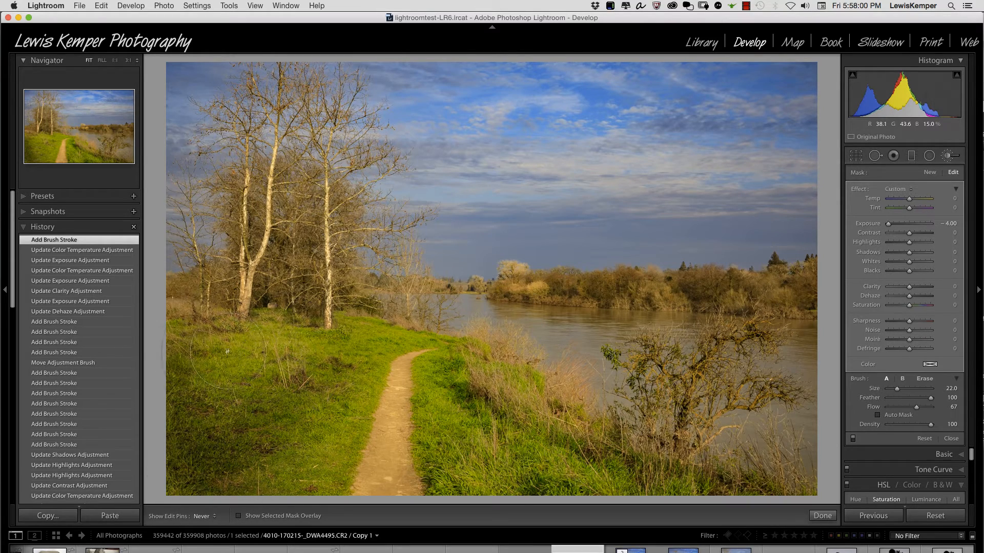
key(h)
mouse_move(180, 404)
mouse_down()
mouse_move(170, 441)
mouse_move(230, 486)
mouse_up()
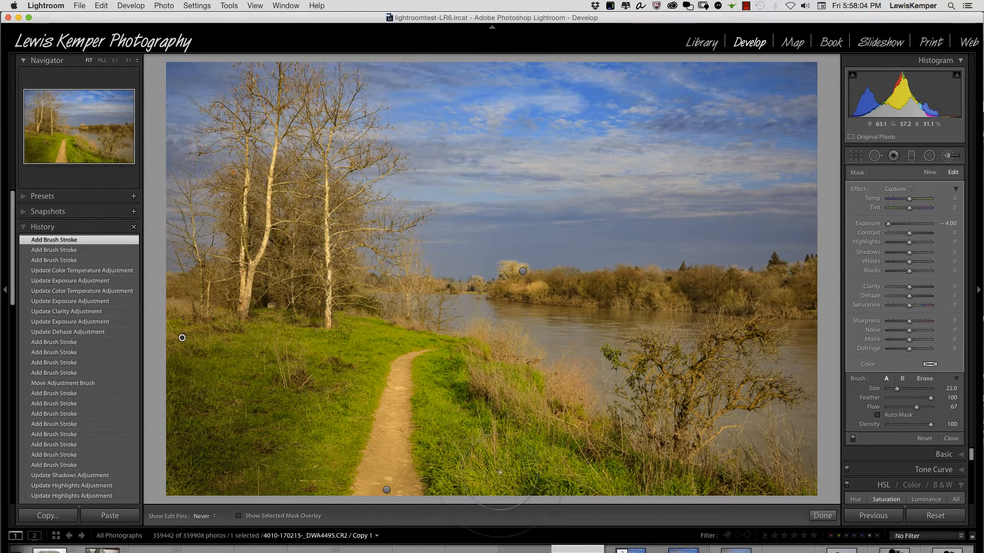
mouse_move(494, 489)
mouse_down()
mouse_move(579, 479)
mouse_move(662, 485)
mouse_move(710, 502)
mouse_move(718, 487)
mouse_up()
key(h)
key(h)
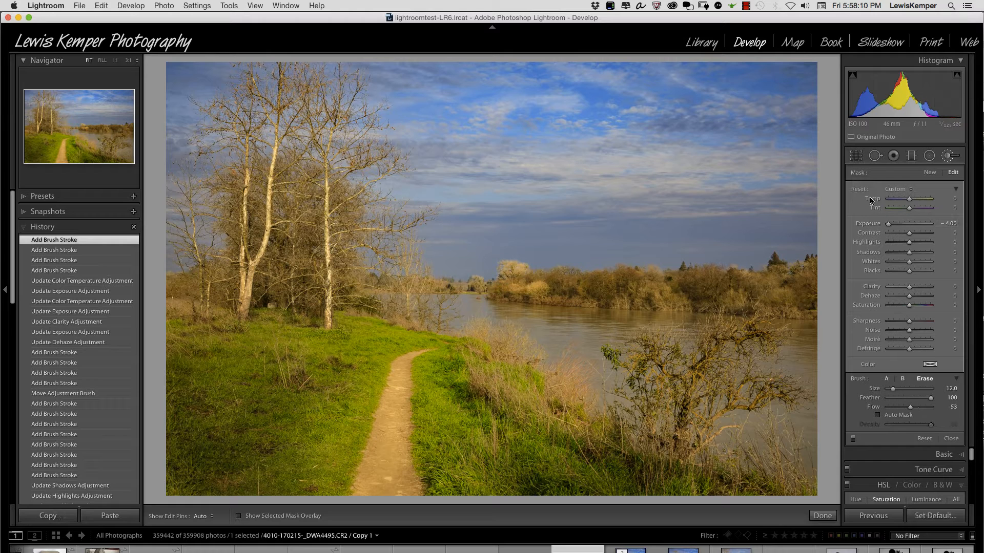
Reset the grass mask's effects and darken the painted area more subtly by lowering its Shadows and Exposure
alt+click(859, 192)
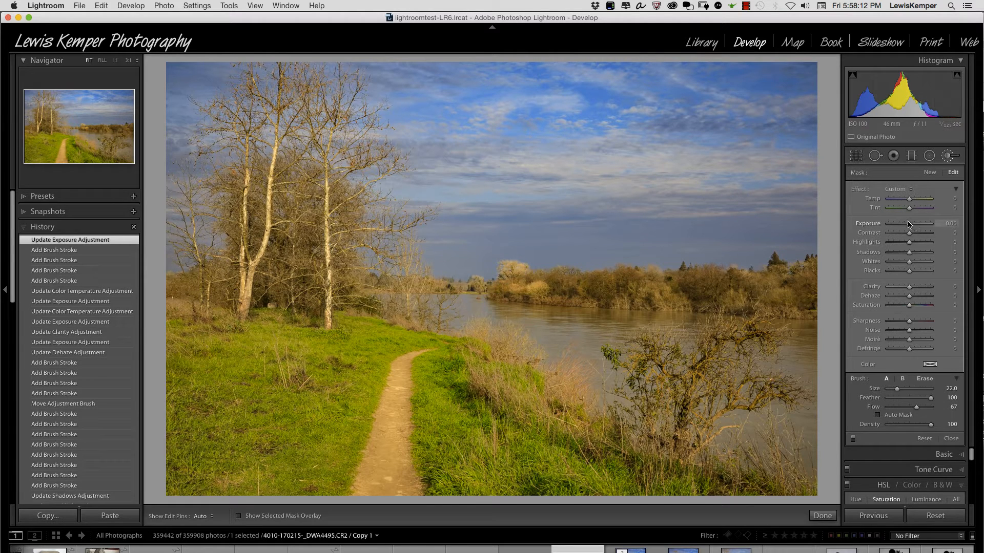
drag(909, 224, 908, 226)
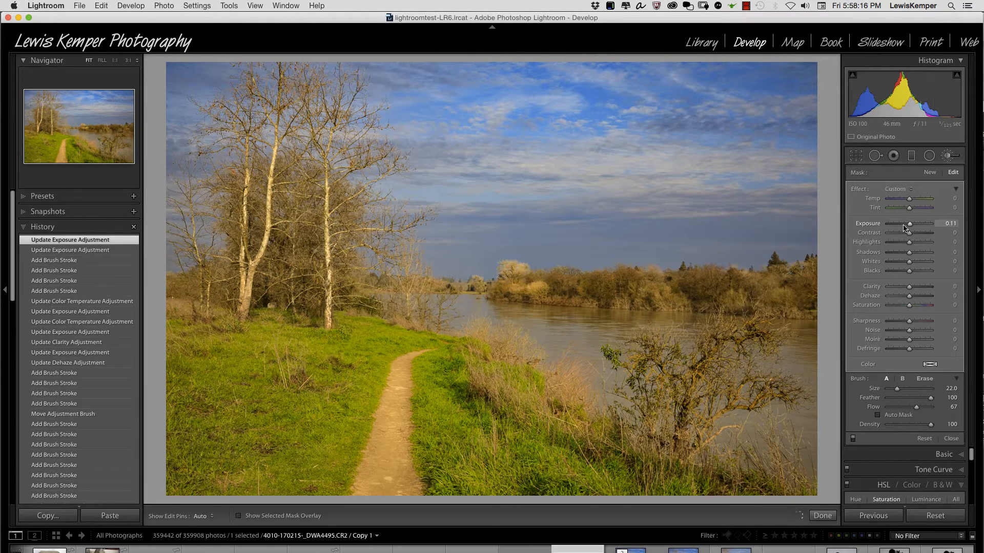
click(903, 226)
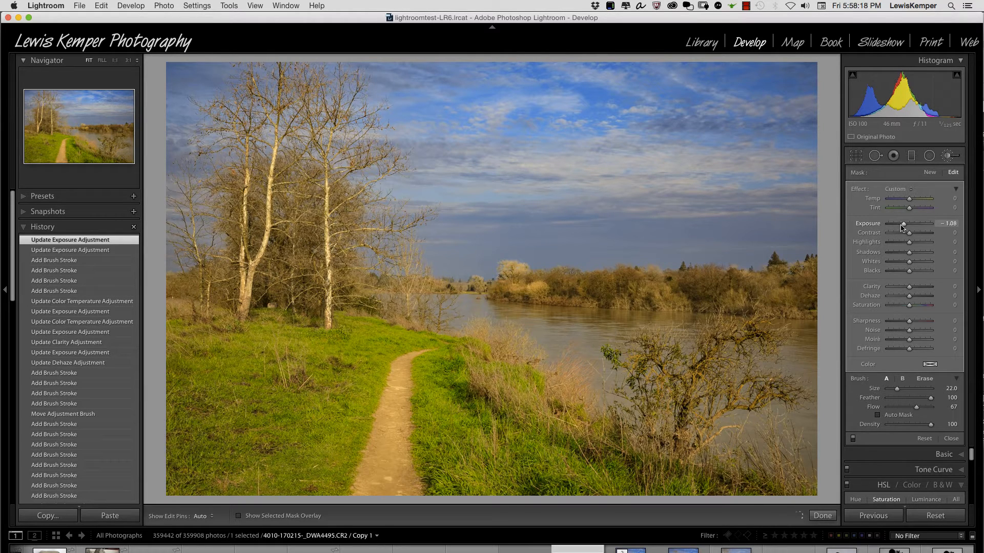
drag(901, 228, 898, 228)
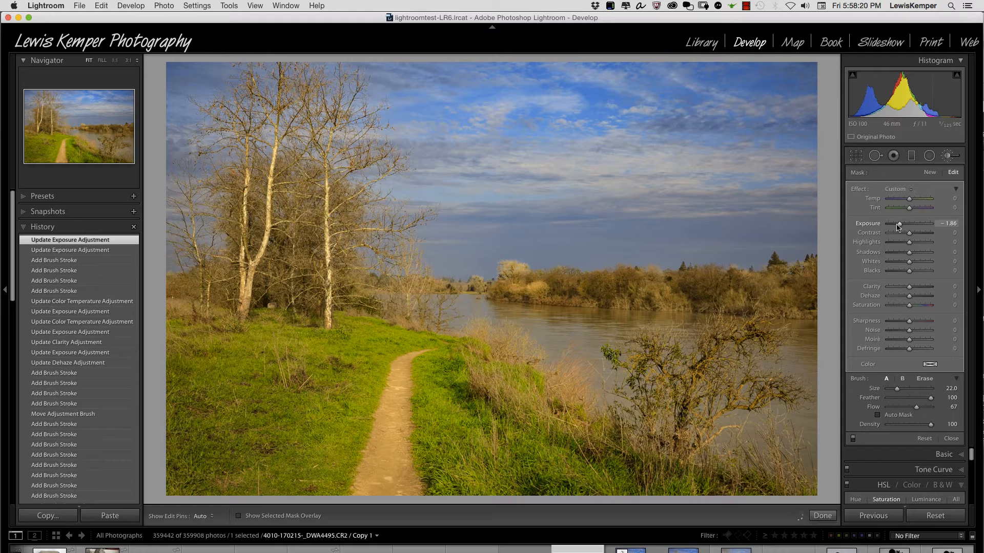
double_click(897, 229)
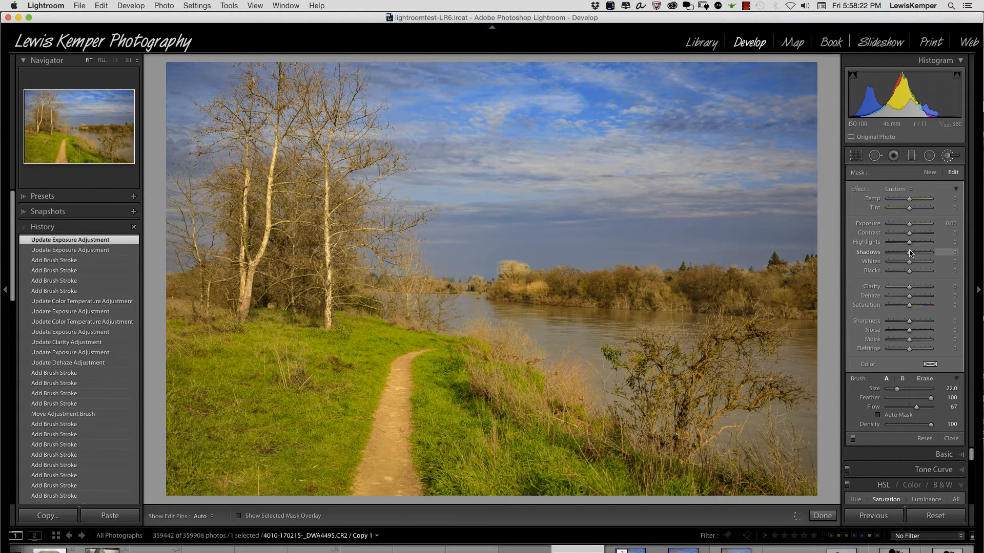
drag(910, 254, 886, 257)
click(901, 227)
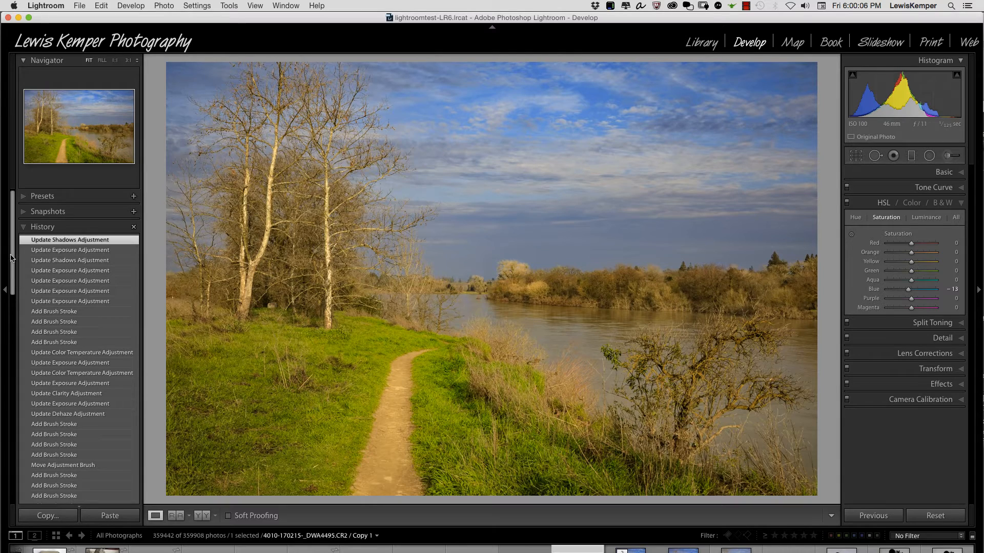
Compare the photo at the Reset Settings history state below Dehaze Amount with the latest Update Shadows Adjustment state
drag(12, 258, 8, 386)
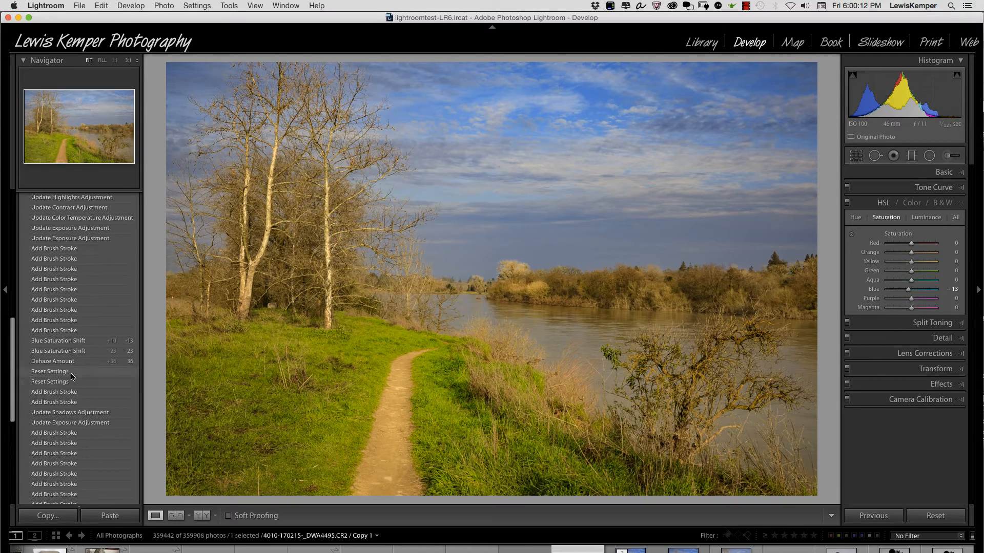
click(59, 372)
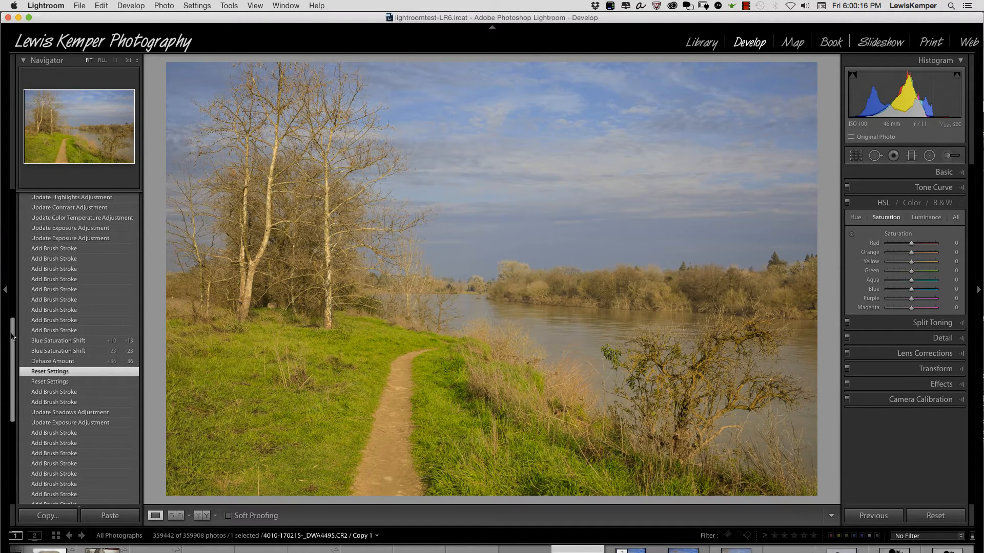
drag(11, 335, 22, 209)
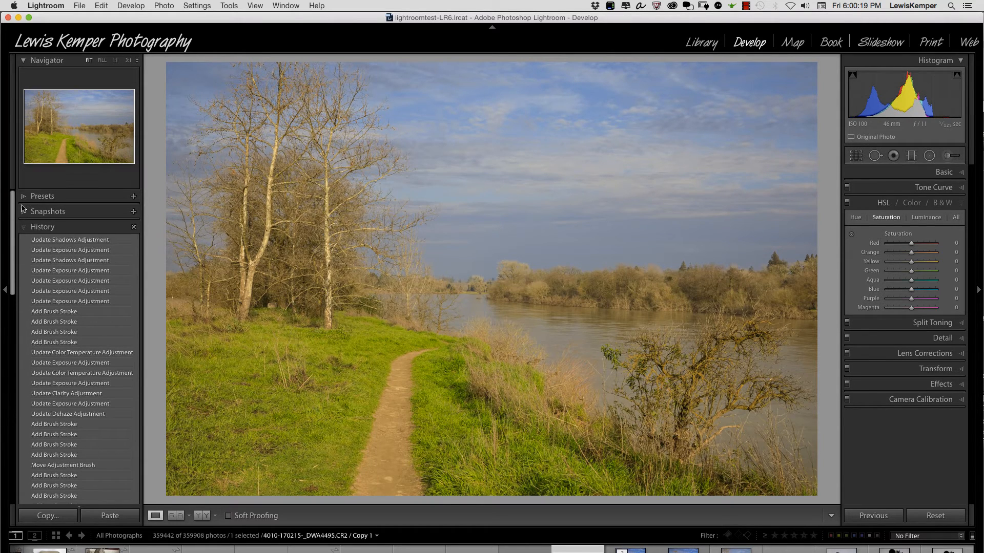
click(77, 241)
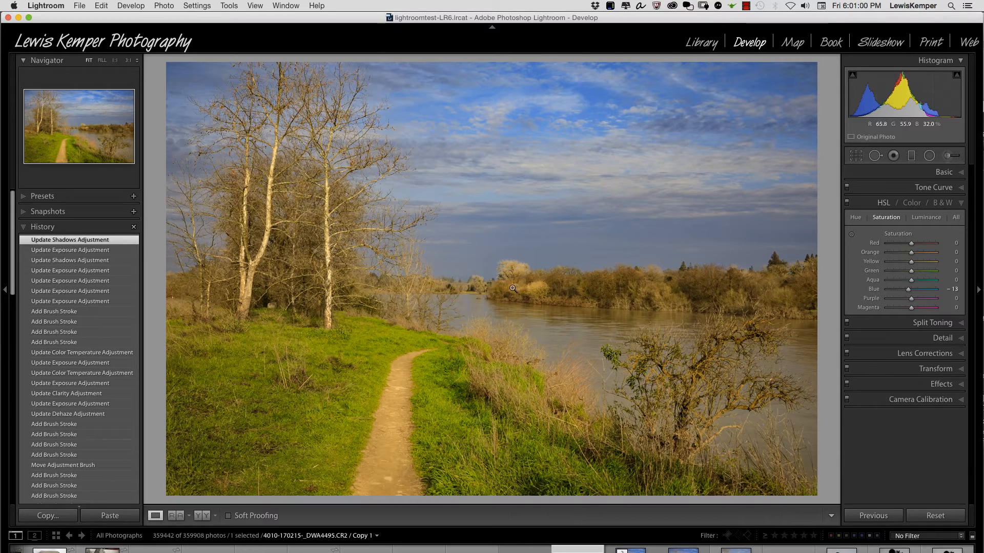
Switch to Adobe Bridge and view the pier photo _KDX1874.jpg full screen
key(super+Tab)
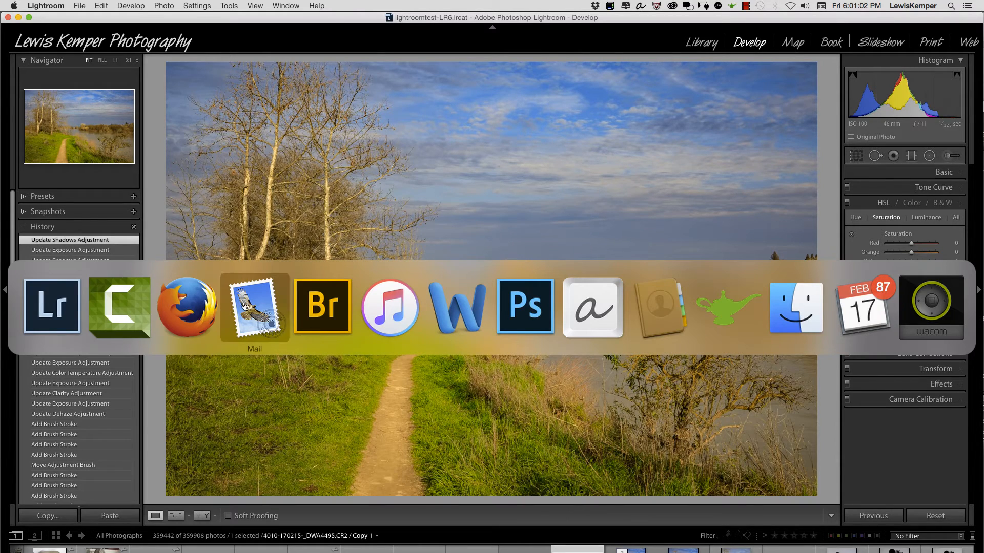
click(330, 319)
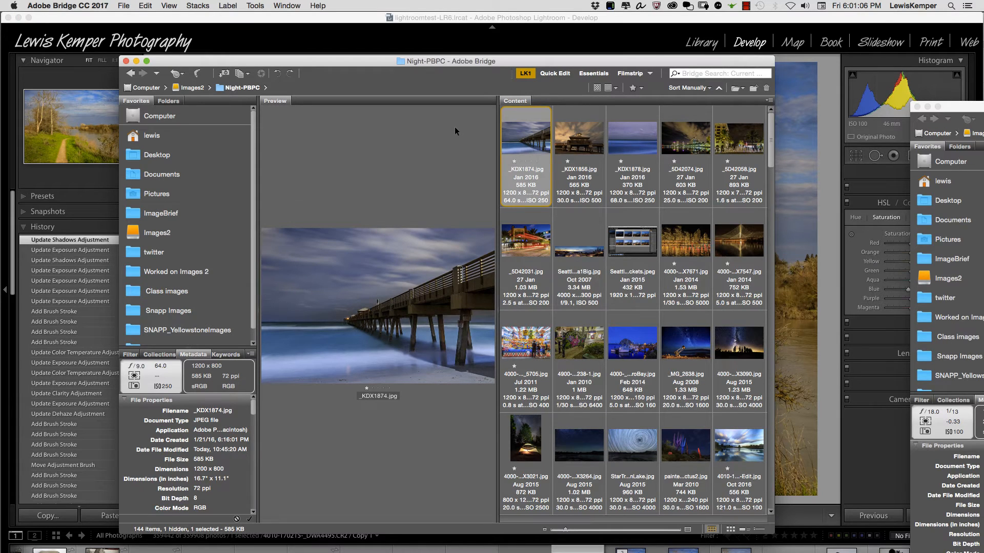
key(space)
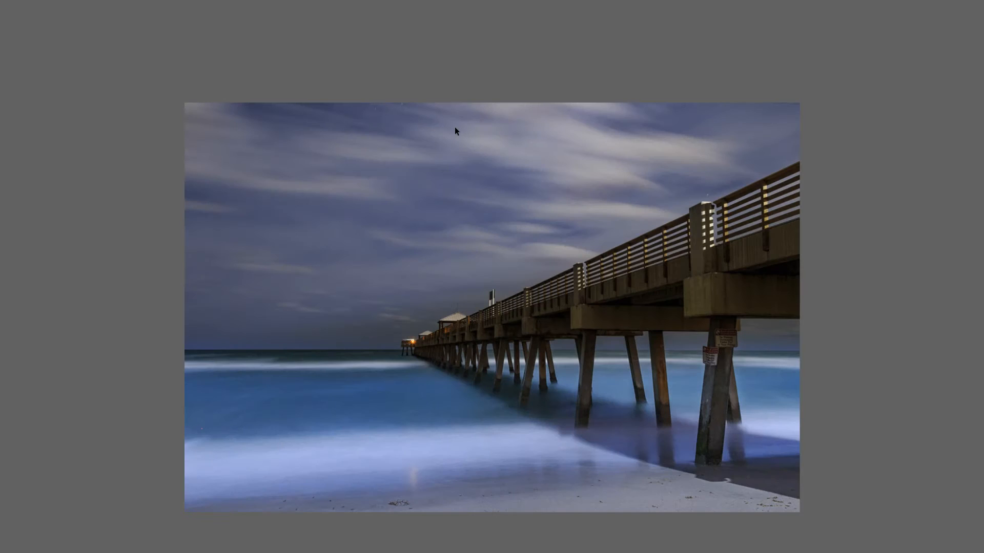